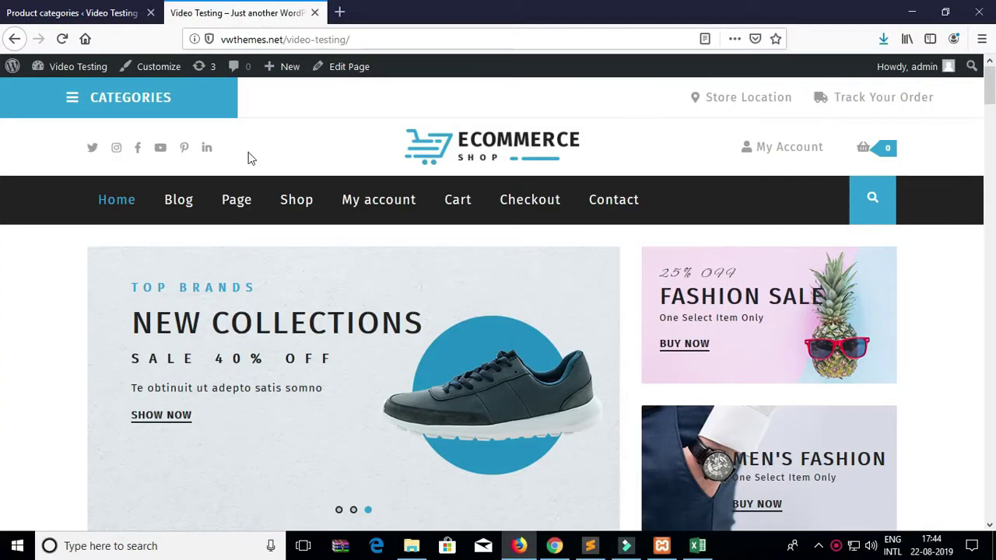
Open the WooCommerce product categories page from the site's admin dashboard.
mouse_move(88, 70)
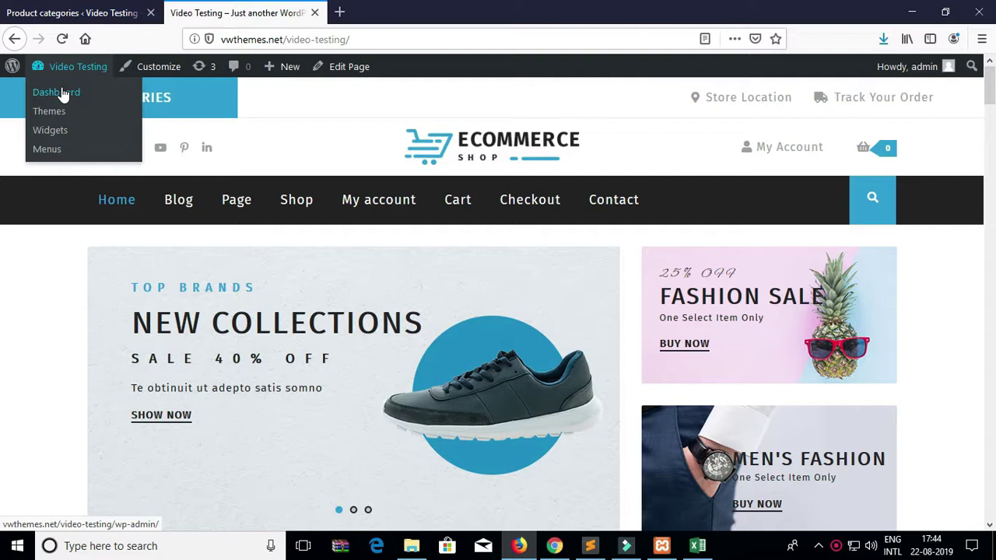
click(62, 93)
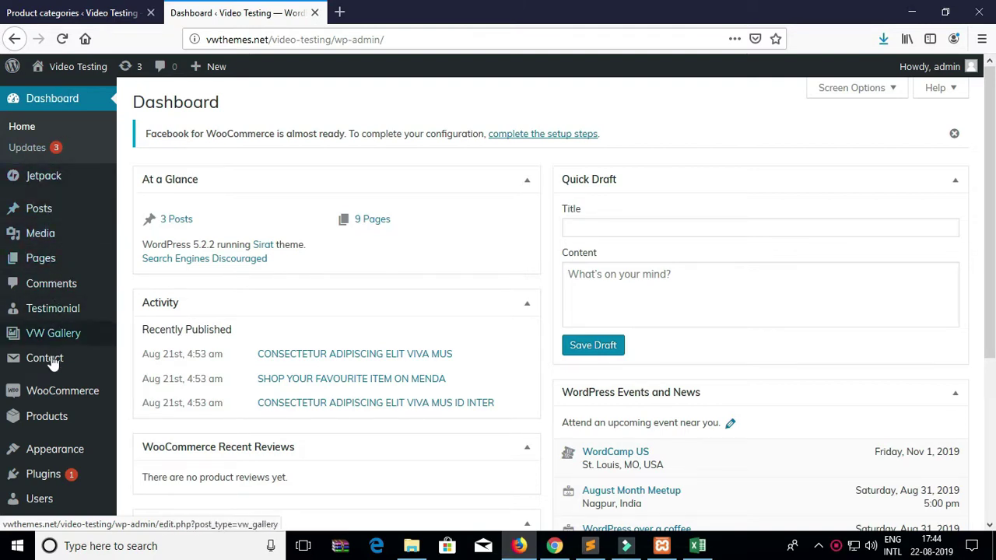
mouse_move(58, 417)
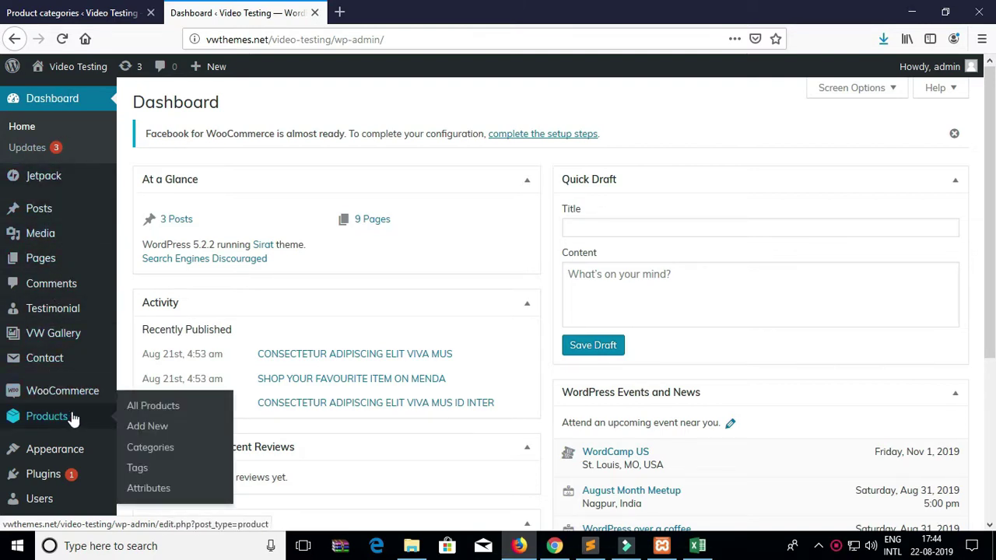
click(150, 457)
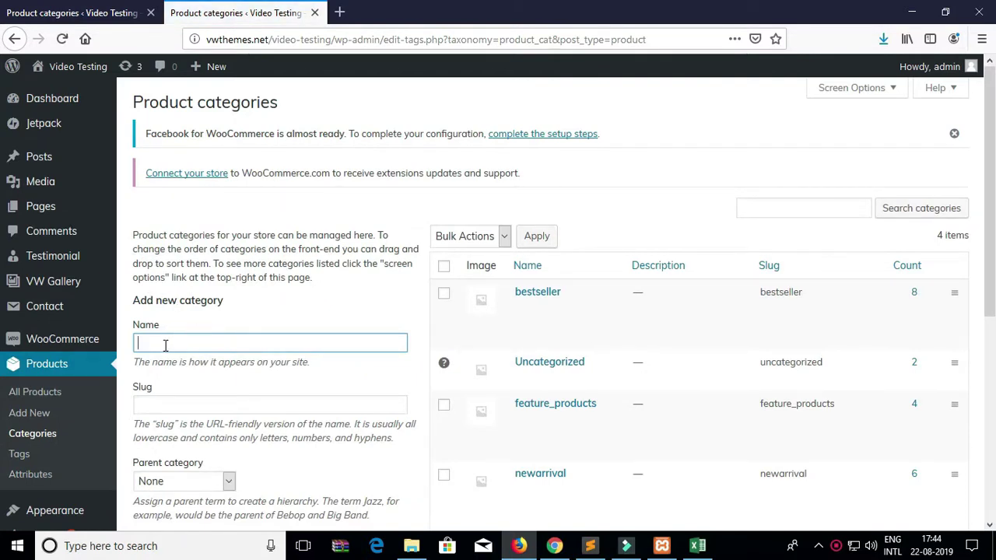
Name the new product category new_category and set its slug to category.
text(n)
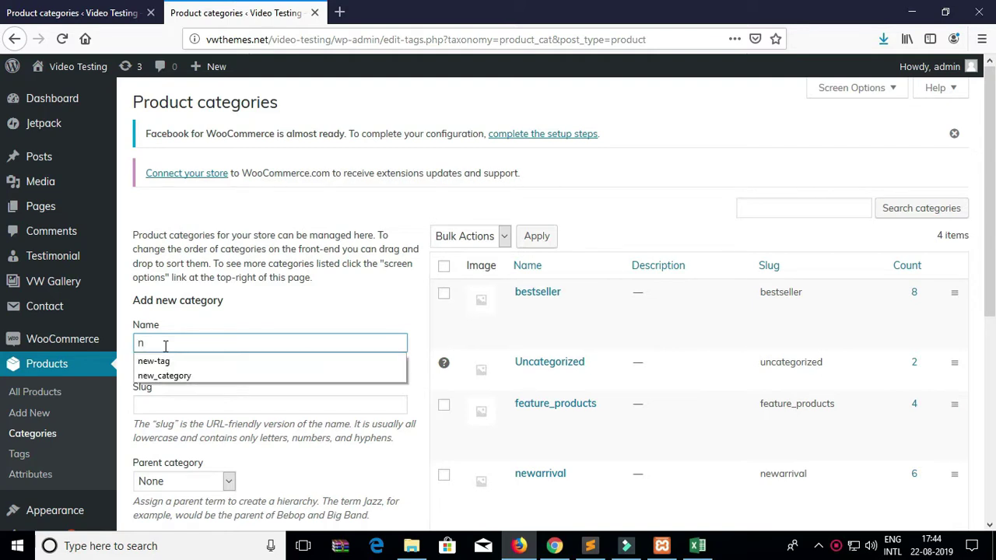
text(ew)
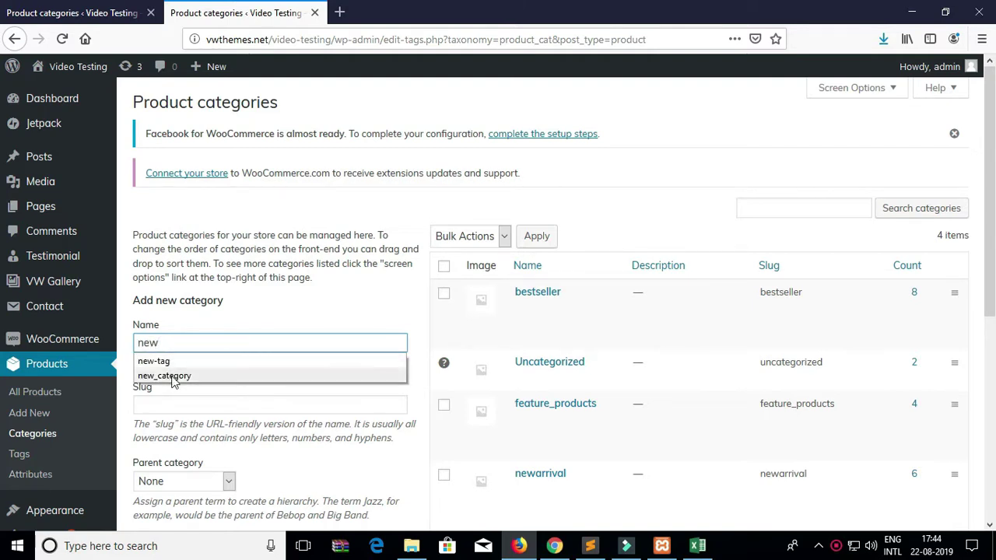
click(165, 375)
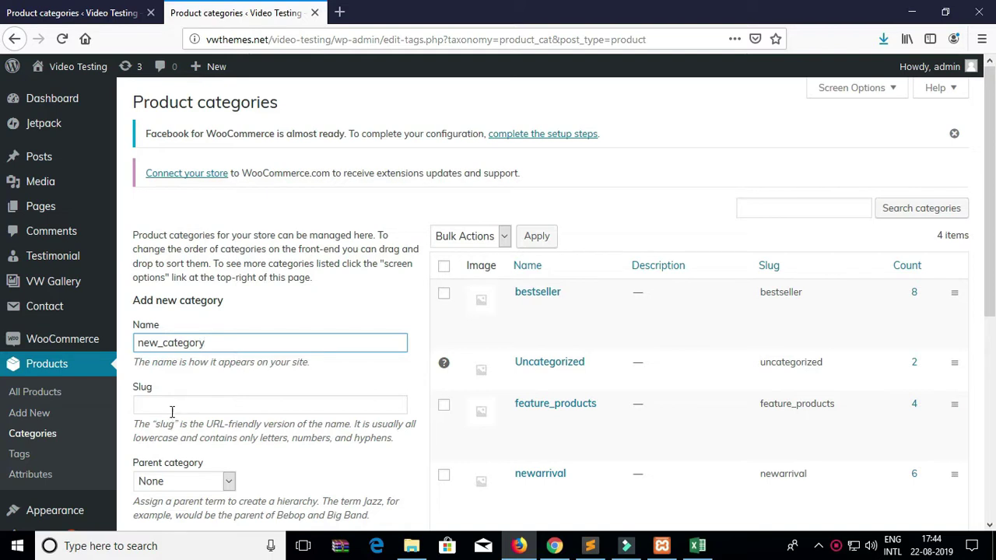
click(171, 404)
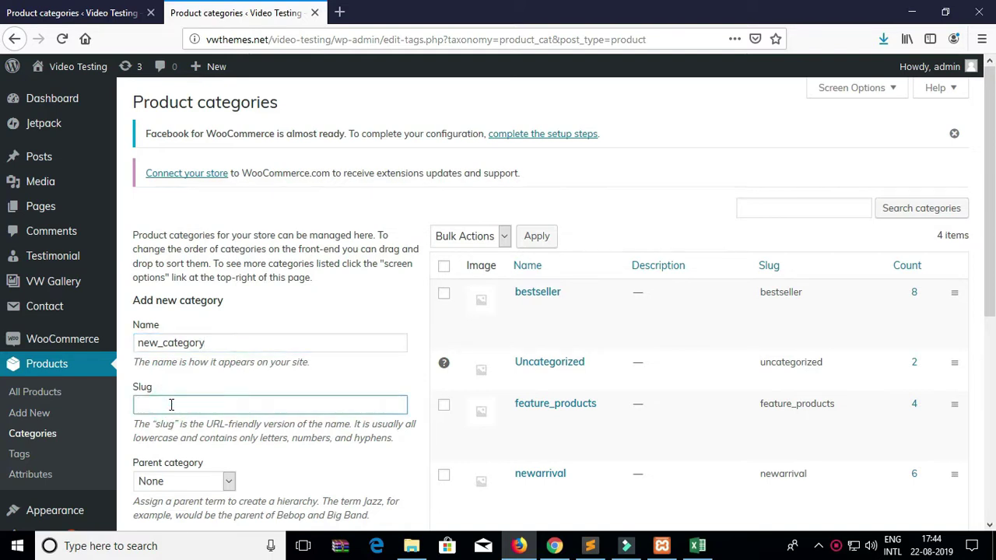
text(cate)
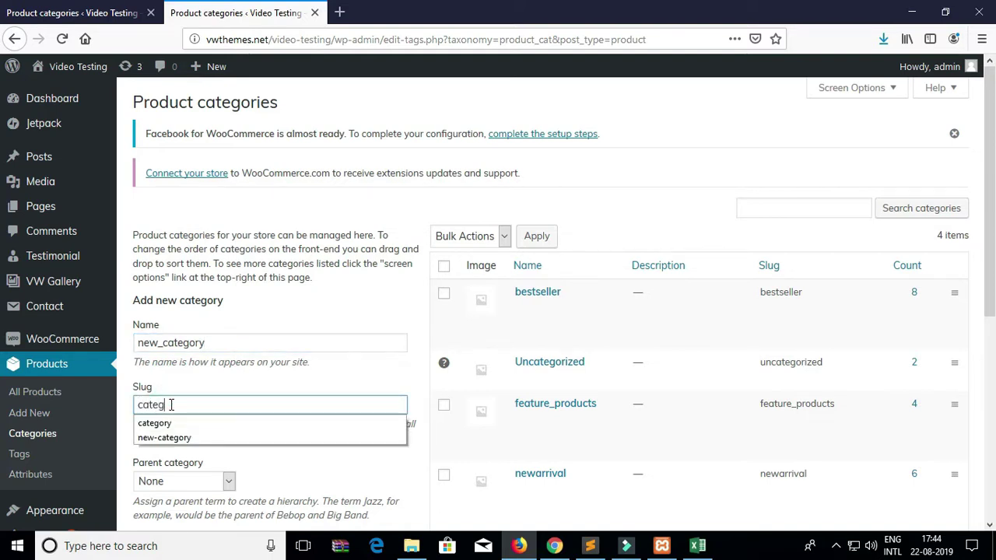
text(g)
click(160, 424)
Enter "Product categories for your store" as the new category's description.
scroll(198, 396, down, 2)
scroll(198, 395, down, 2)
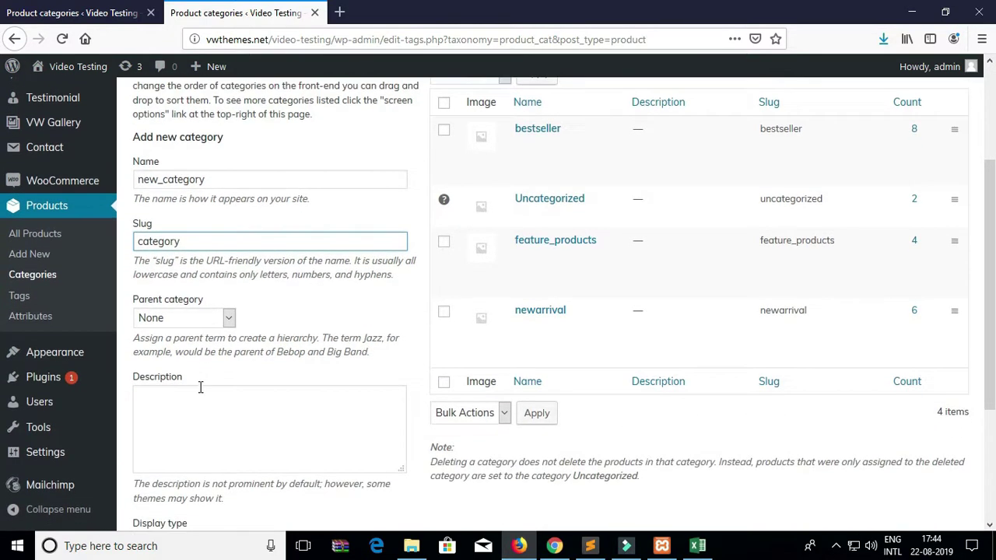
click(172, 353)
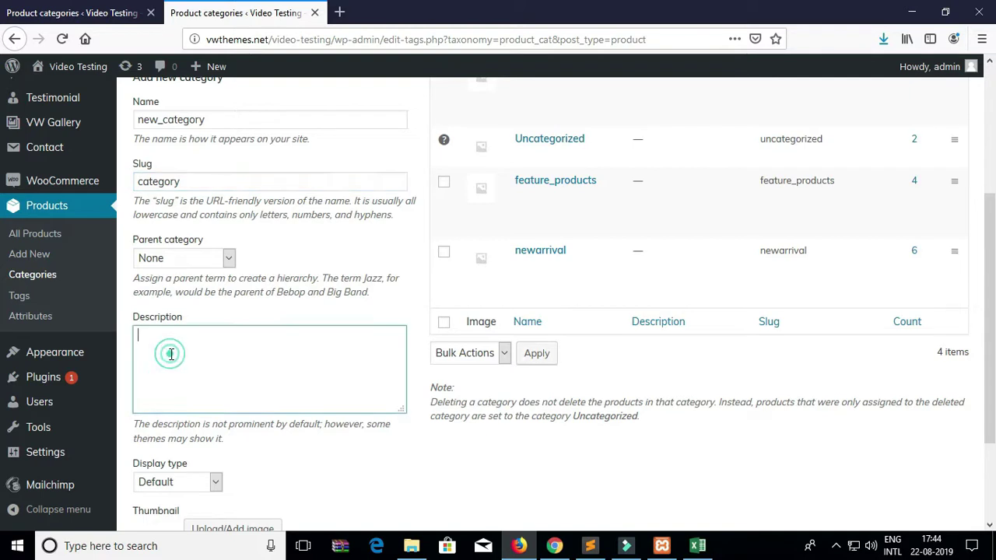
text(Product categories for your store)
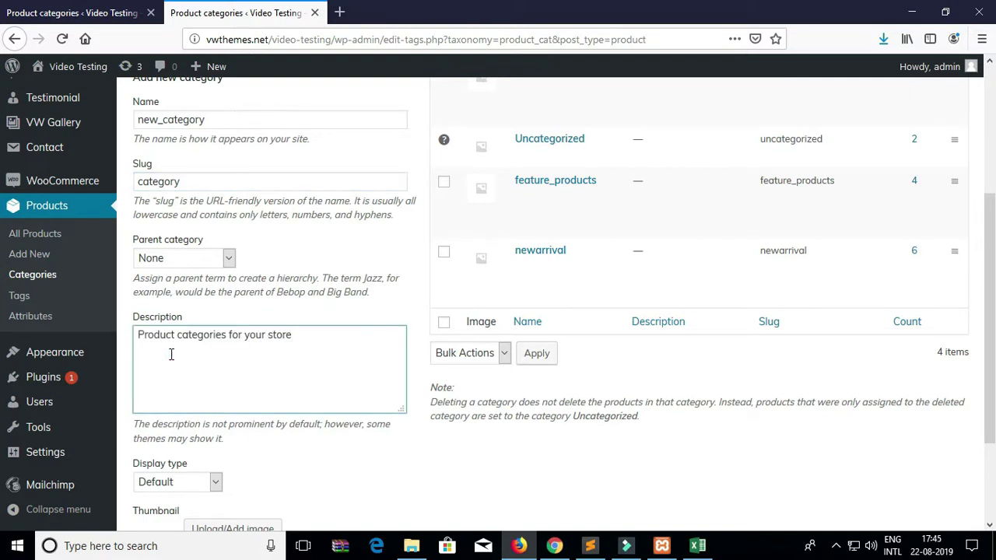
Assign the sunglasses image new-arrival1.jpg from the media library as the thumbnail and add the new category.
scroll(277, 357, down, 2)
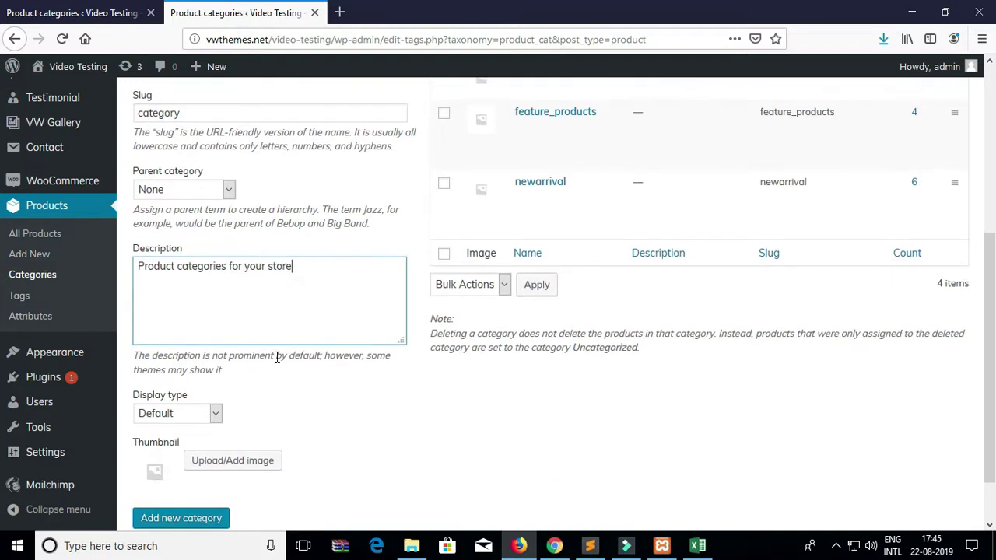
scroll(287, 327, down, 2)
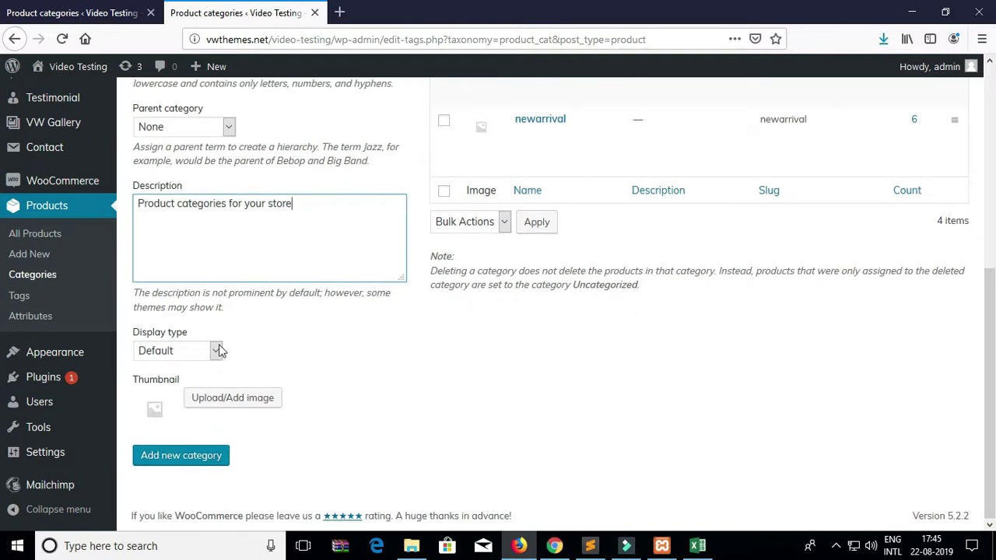
click(224, 397)
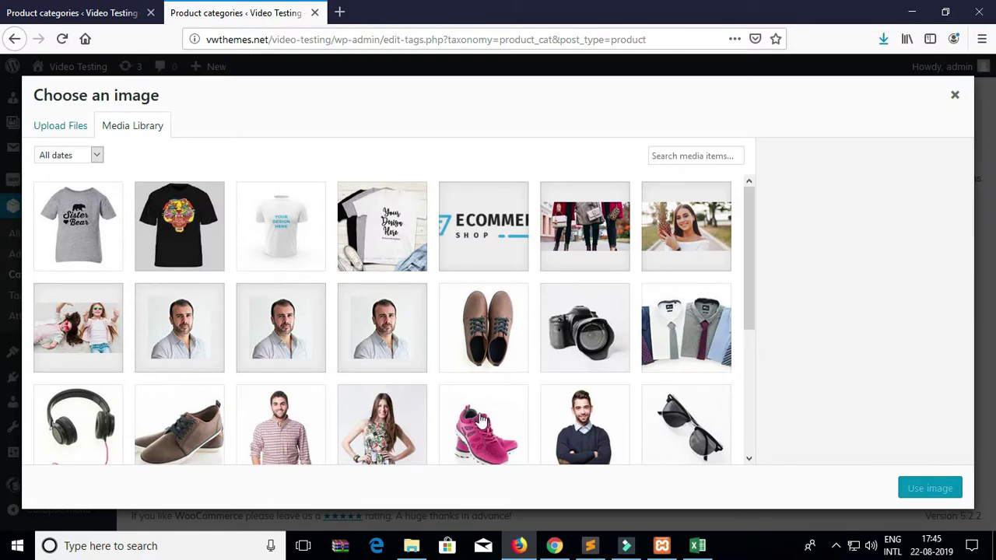
click(711, 414)
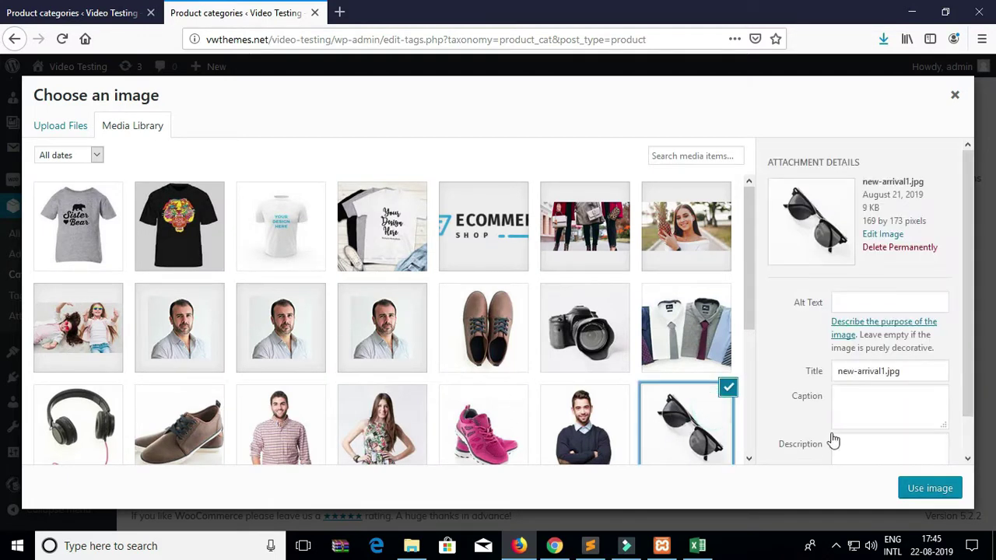
click(902, 490)
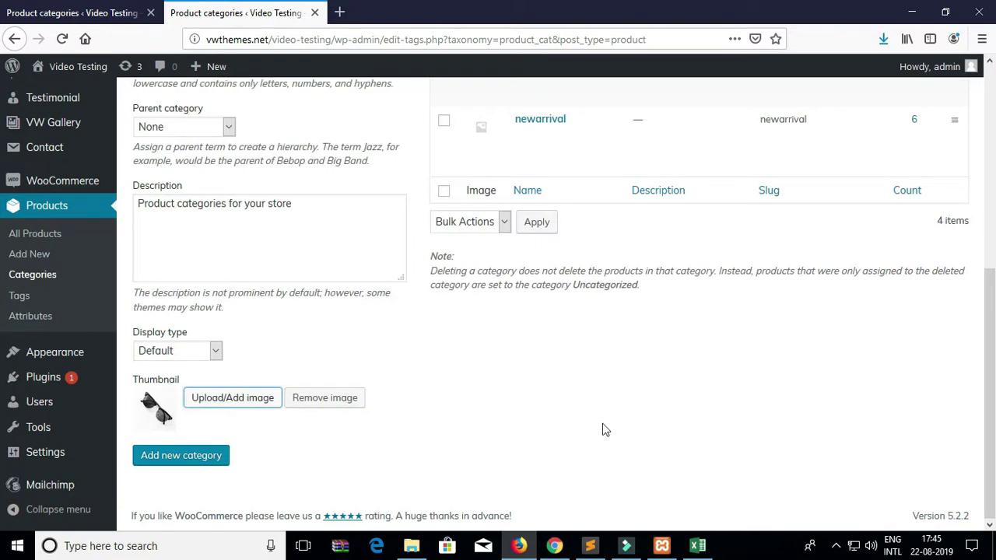
click(194, 457)
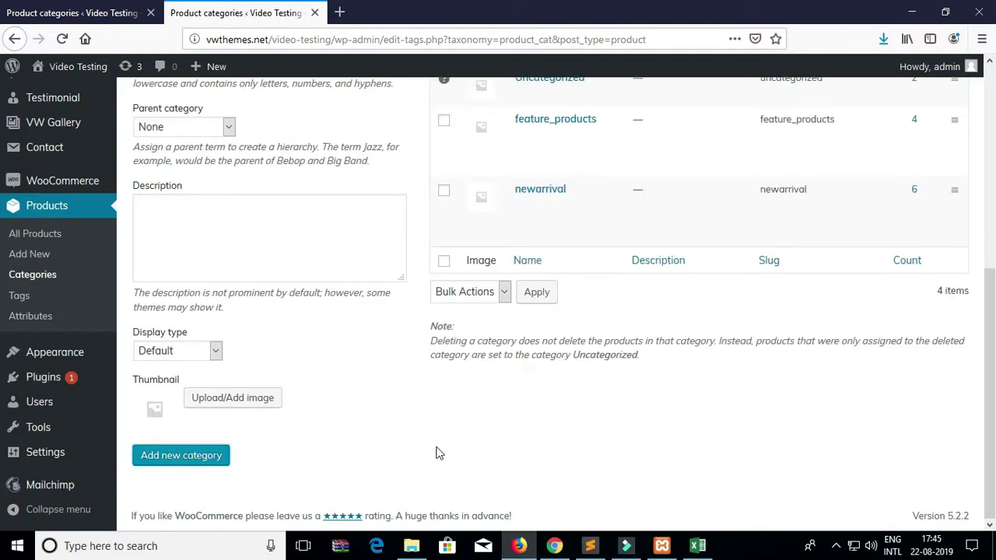
scroll(438, 451, up, 3)
scroll(541, 432, up, 3)
mouse_move(533, 247)
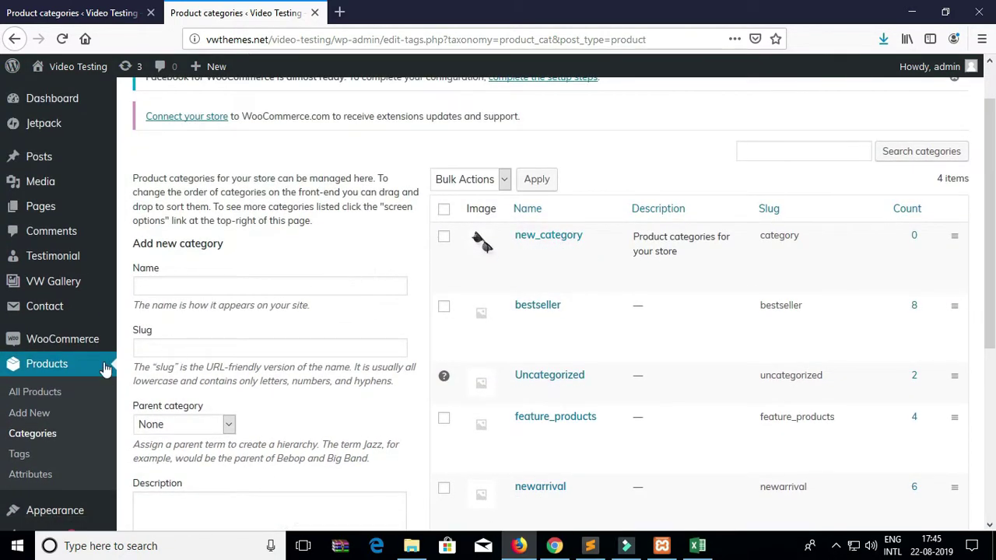
Open the product tags page and name the new tag new-tag1.
scroll(63, 358, down, 2)
click(19, 380)
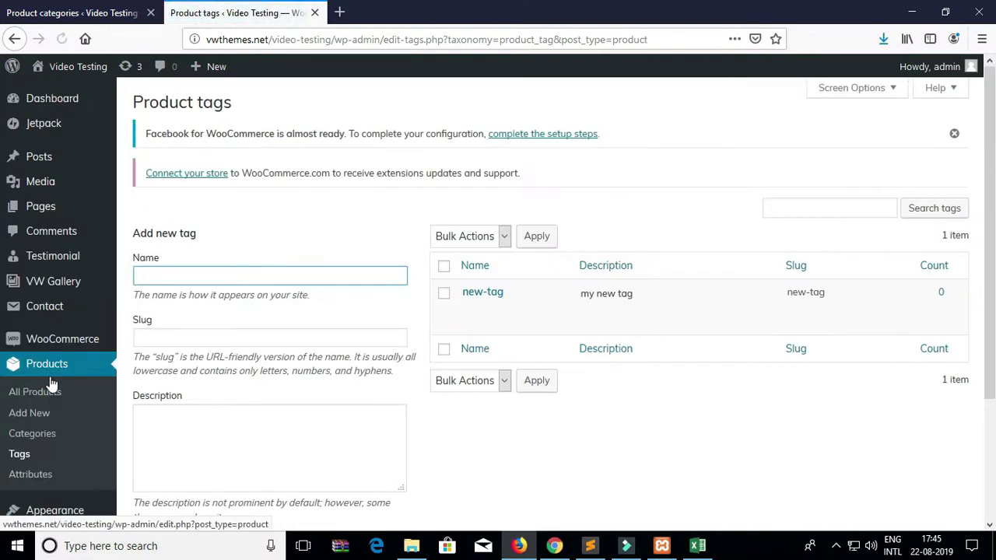
click(176, 274)
text(new-tag)
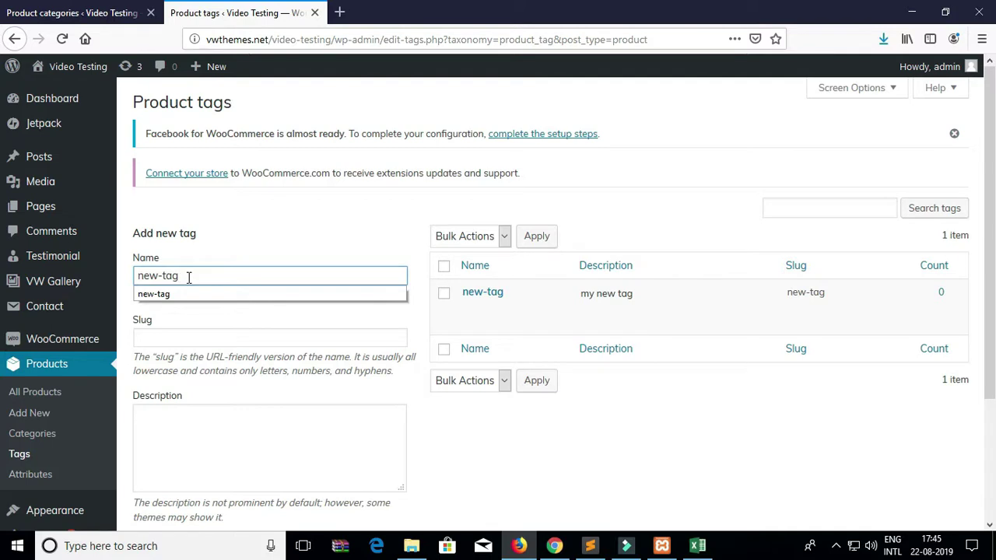
text(1)
Set the new tag's slug to tag.
scroll(194, 289, down, 2)
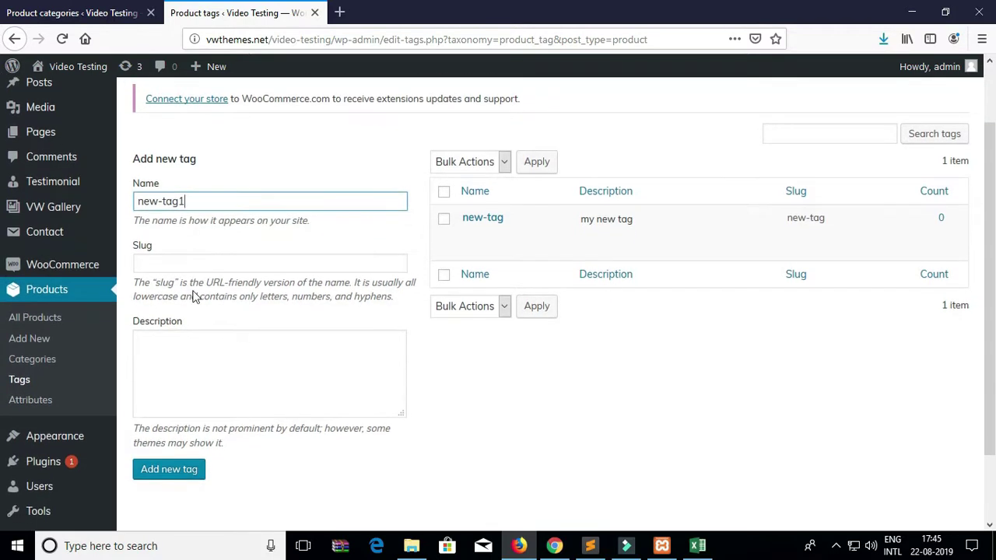
click(169, 256)
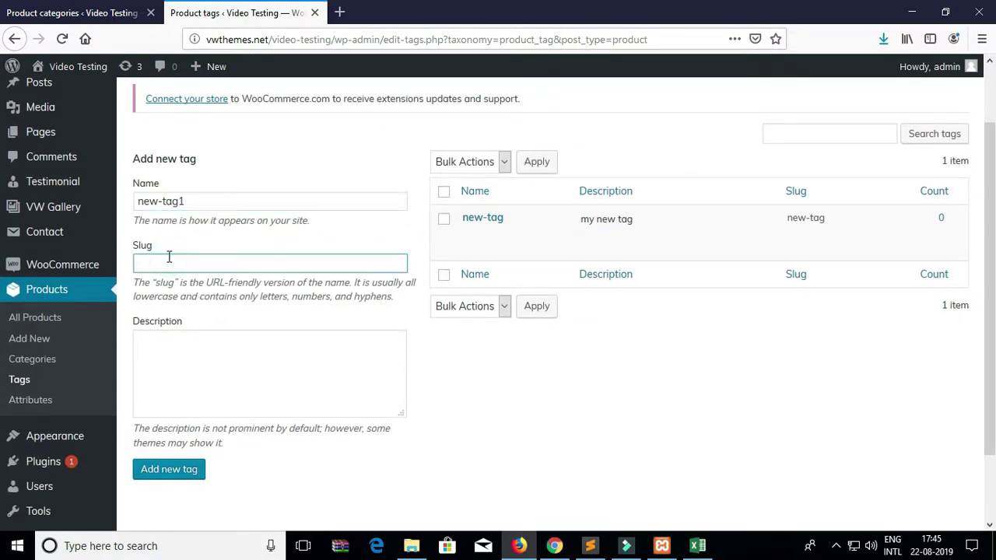
text(n)
key(BackSpace)
text(tag)
Enter "Product tag for your store" as the tag's description and add the new tag.
click(182, 342)
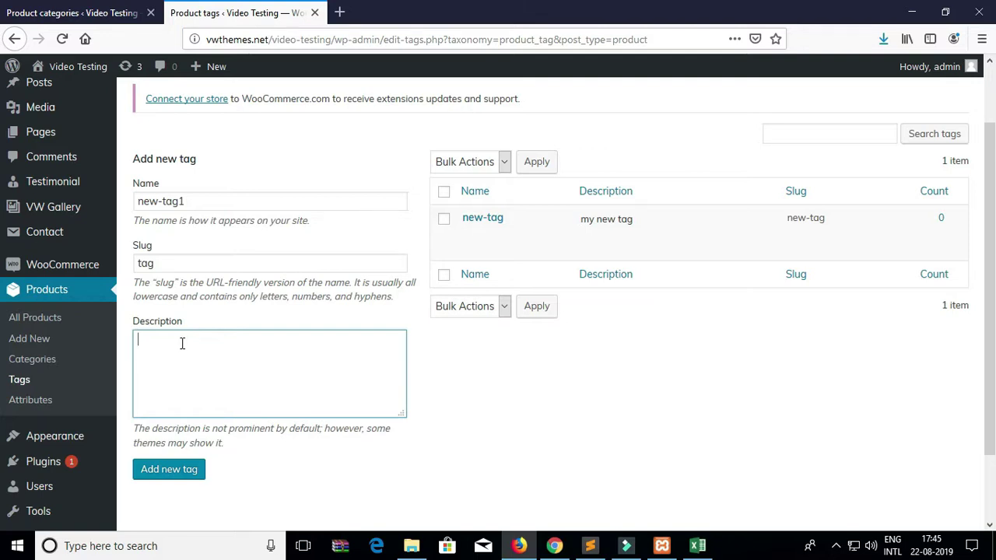
scroll(182, 343, down, 2)
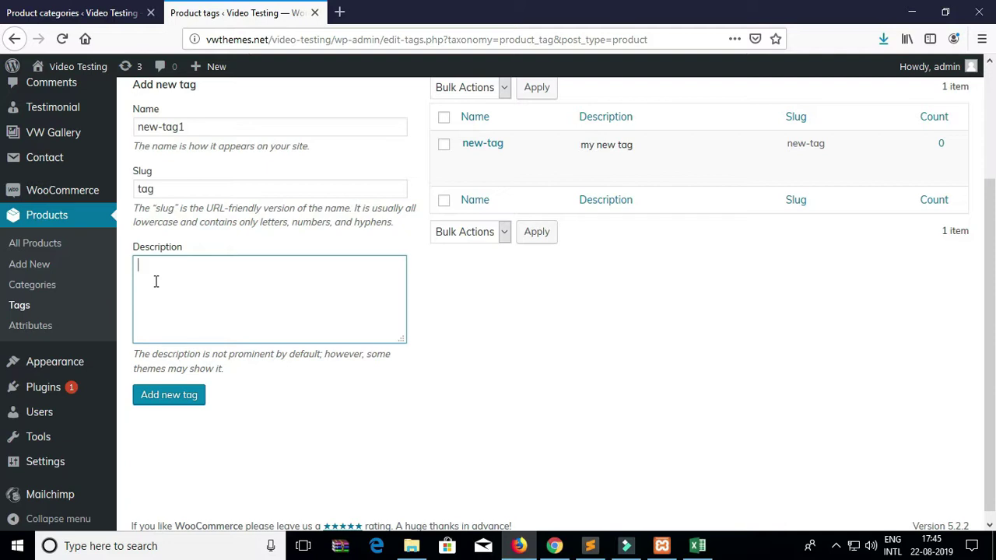
text(Product categories for your store)
double_click(203, 265)
text(tag)
click(200, 397)
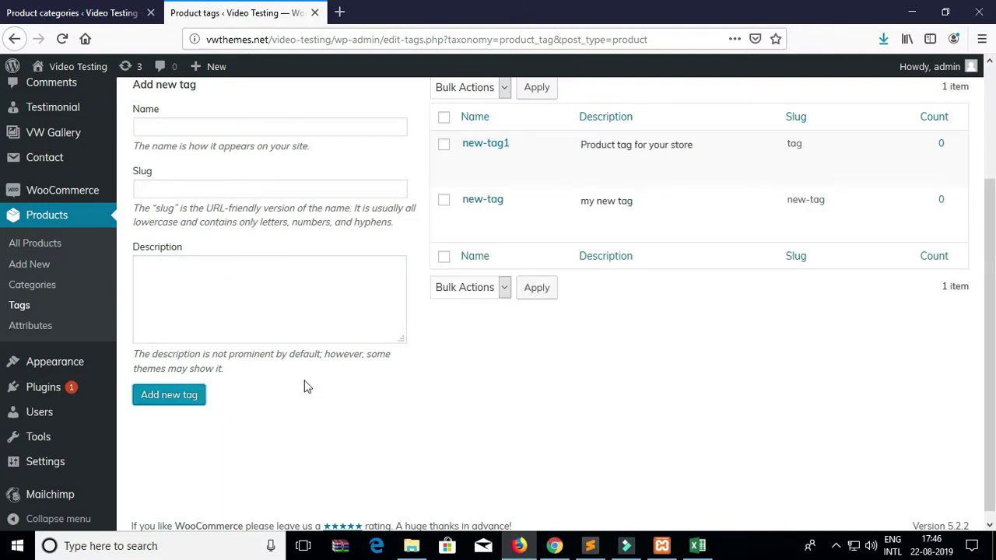
Open the product attributes page.
scroll(305, 383, up, 2)
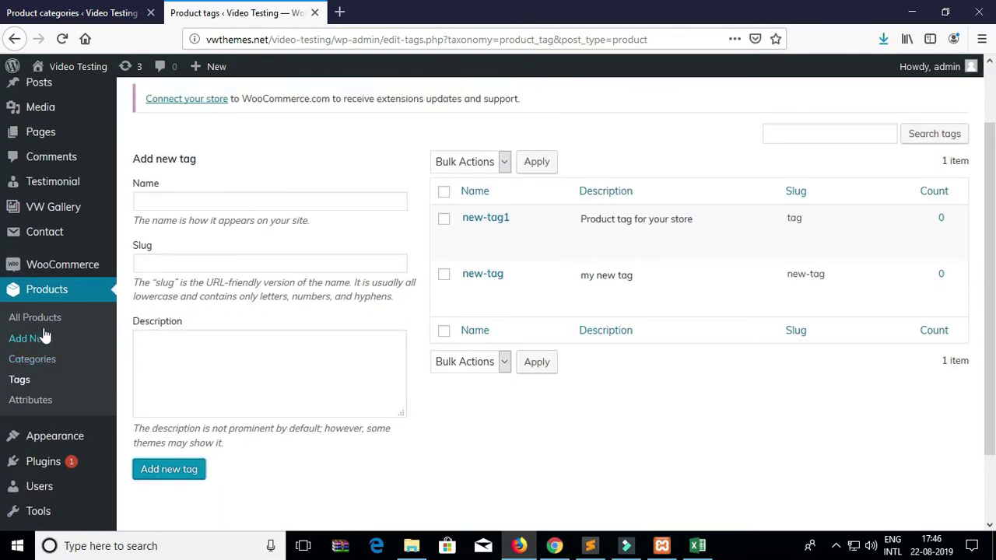
scroll(436, 308, up, 2)
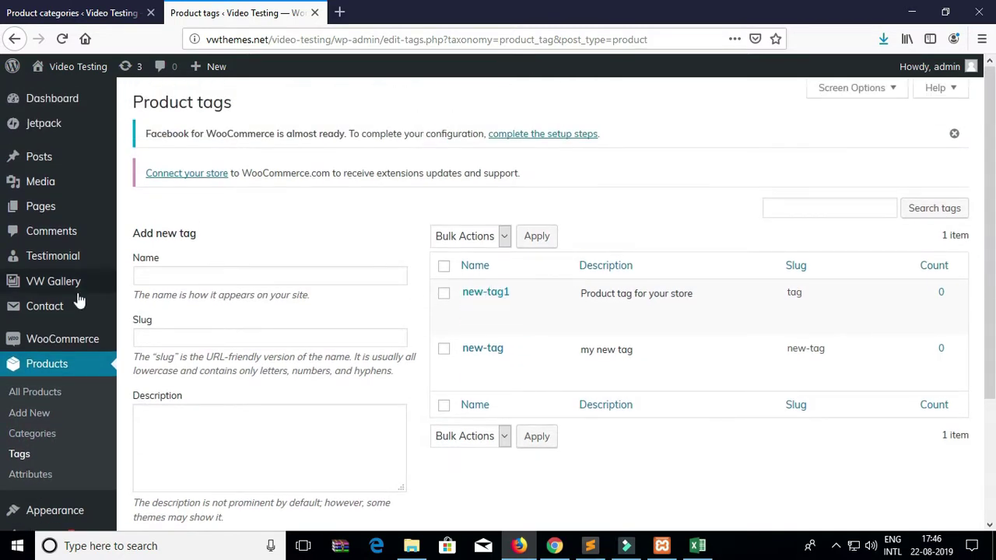
scroll(34, 464, down, 4)
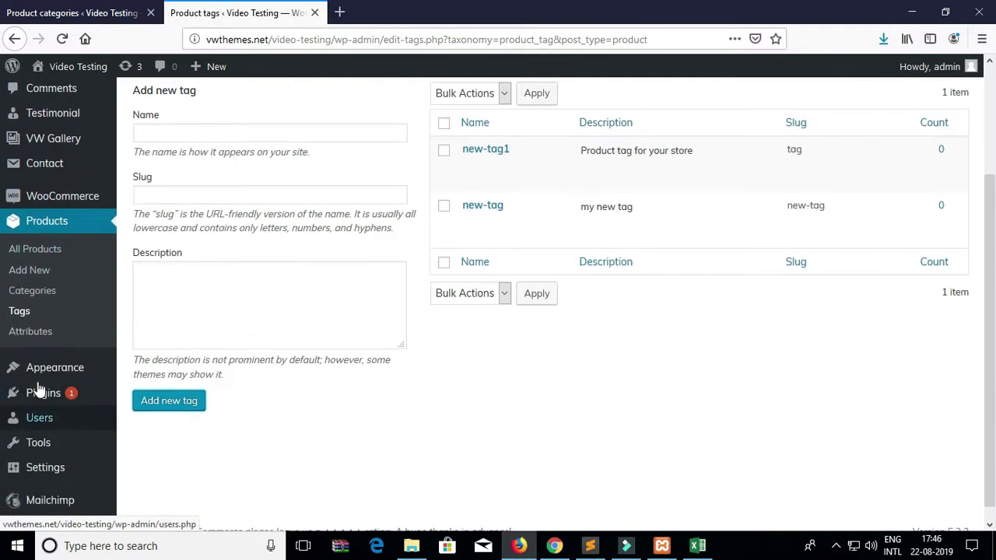
click(33, 331)
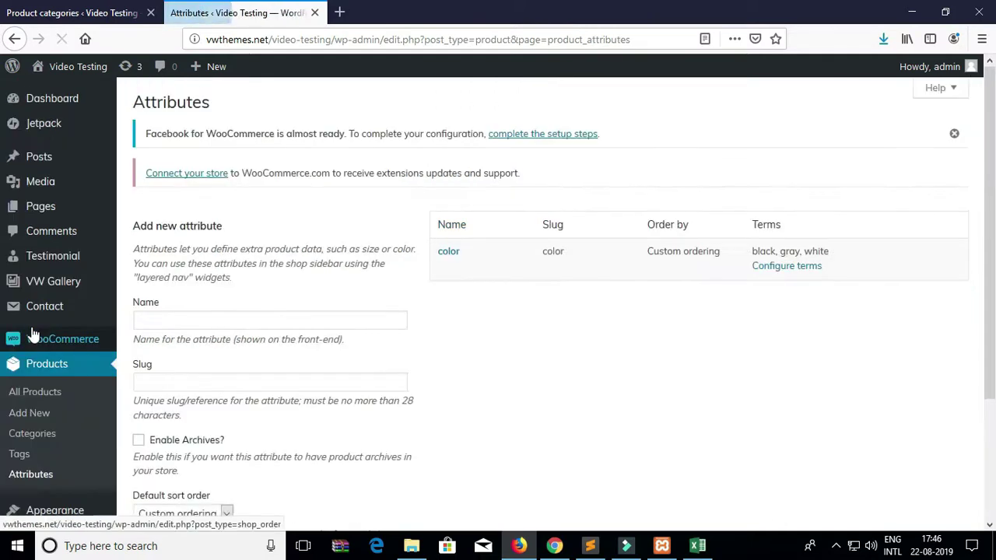
click(167, 316)
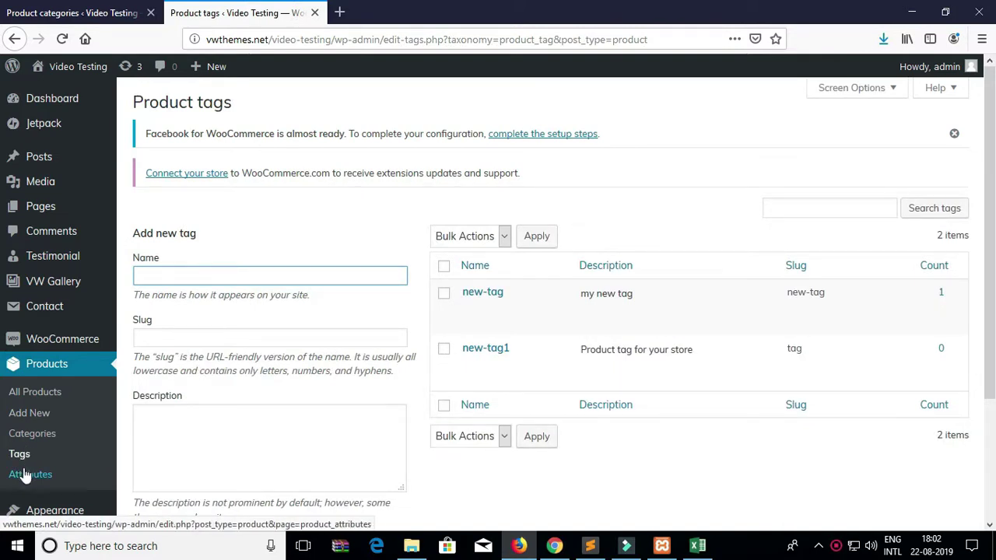
click(26, 475)
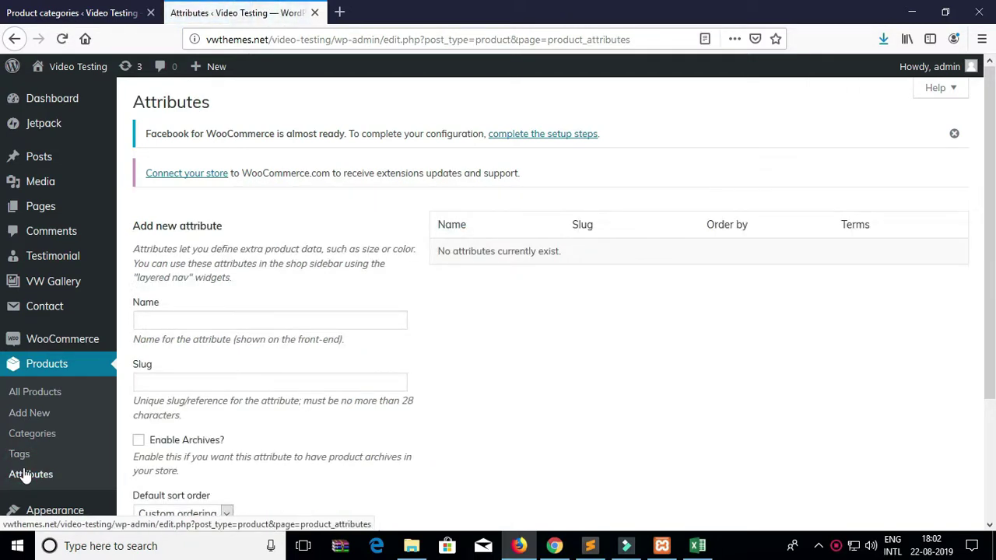
Add a new product attribute named size with the slug size-attribute.
click(157, 317)
text(size)
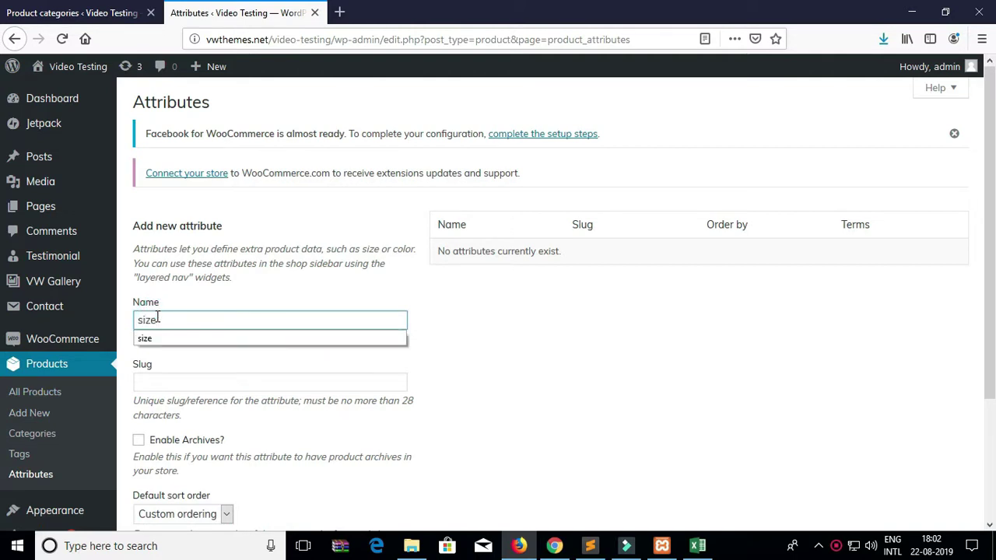
scroll(157, 315, down, 2)
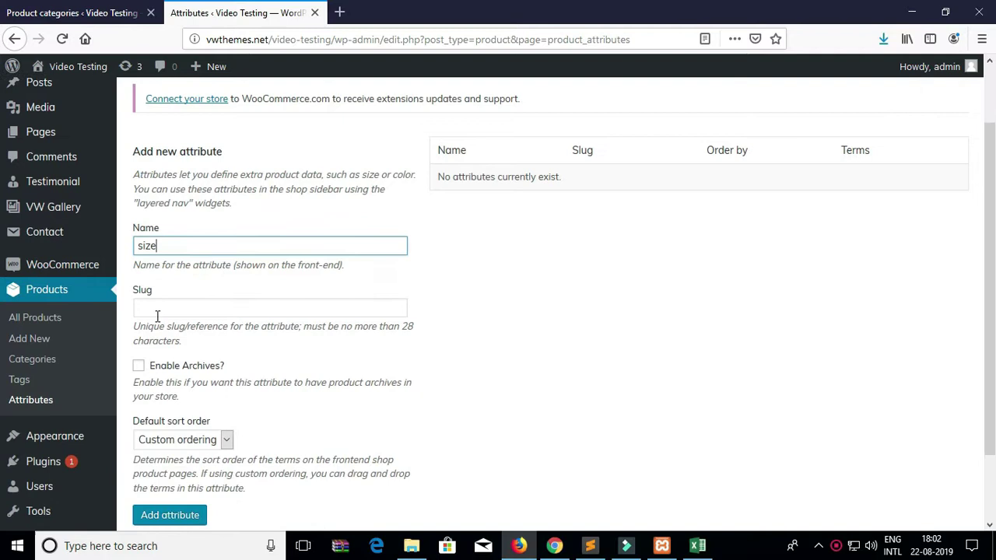
click(158, 308)
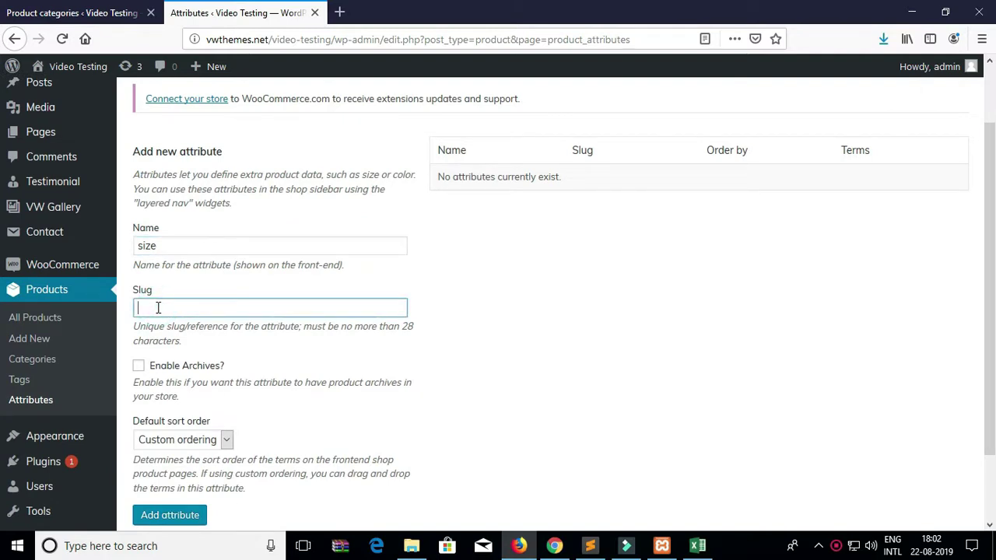
text(si)
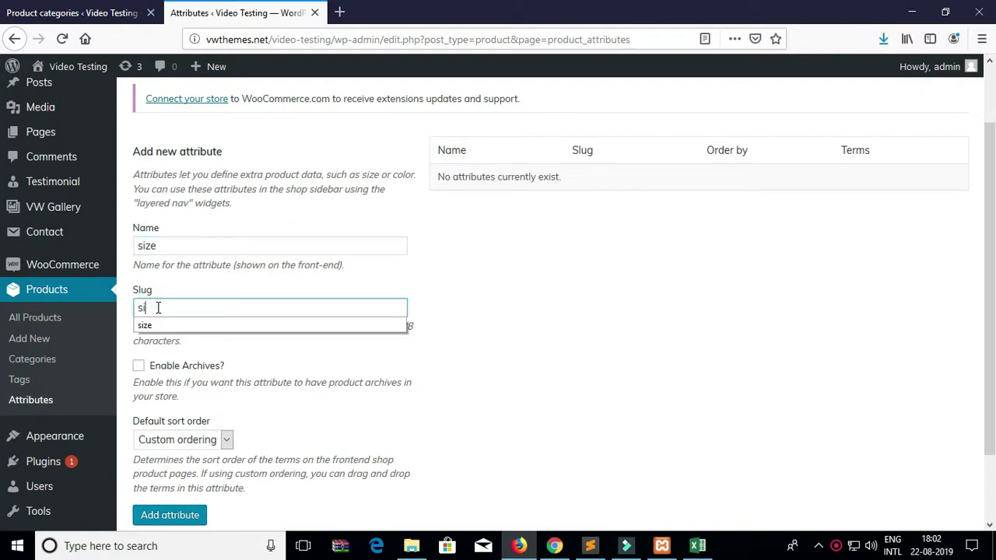
text(zeattribute)
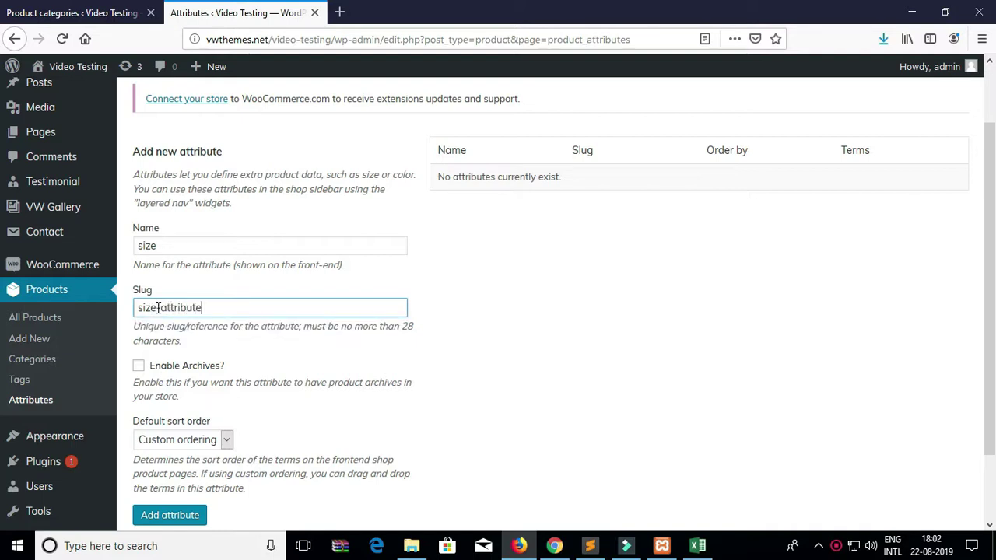
scroll(159, 319, down, 2)
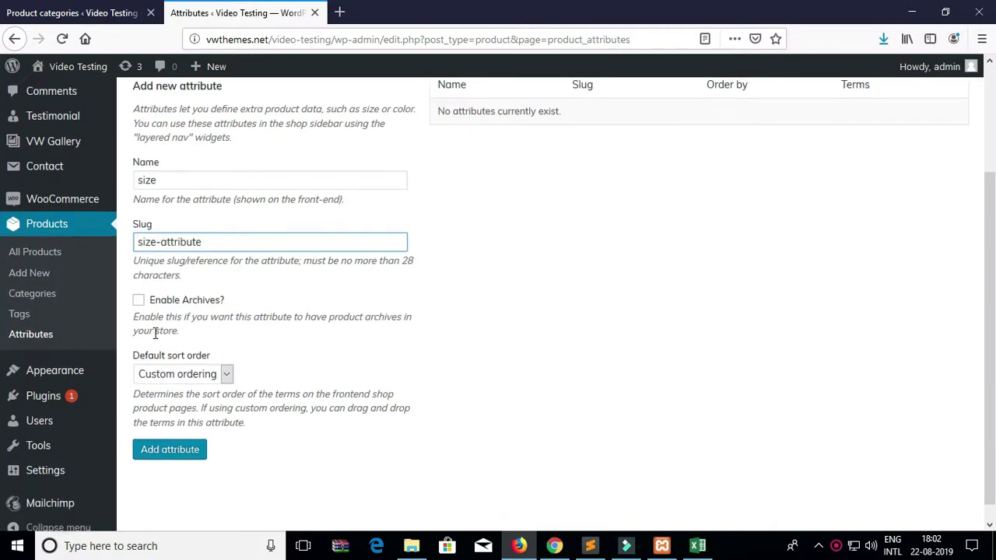
click(162, 444)
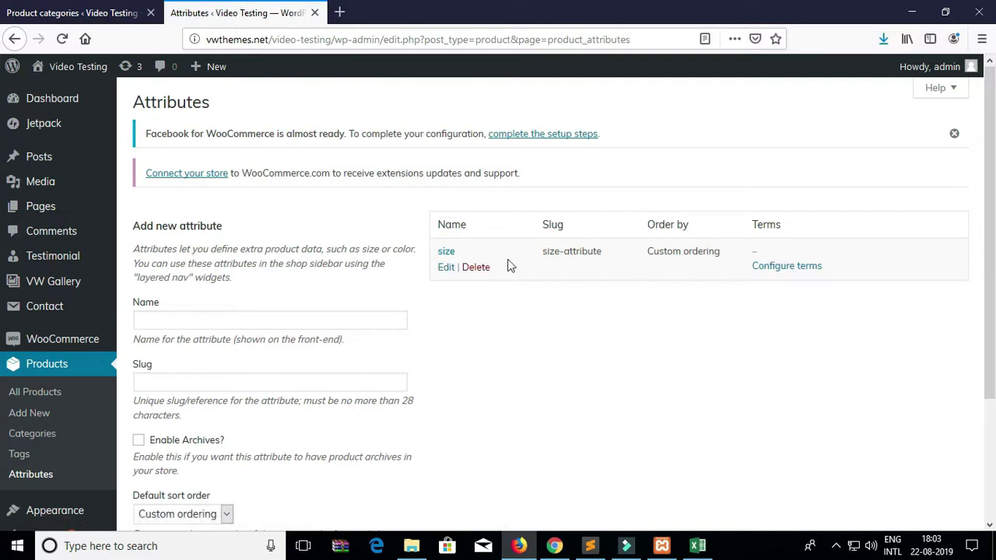
Open the terms of the size attribute and add a new term named small.
click(448, 253)
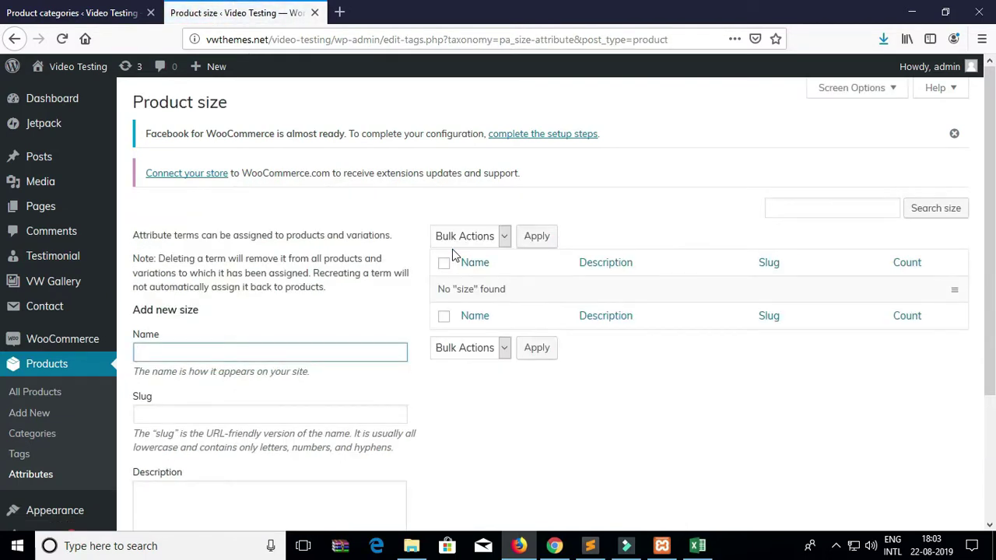
text(small)
click(230, 353)
scroll(226, 351, down, 3)
click(193, 465)
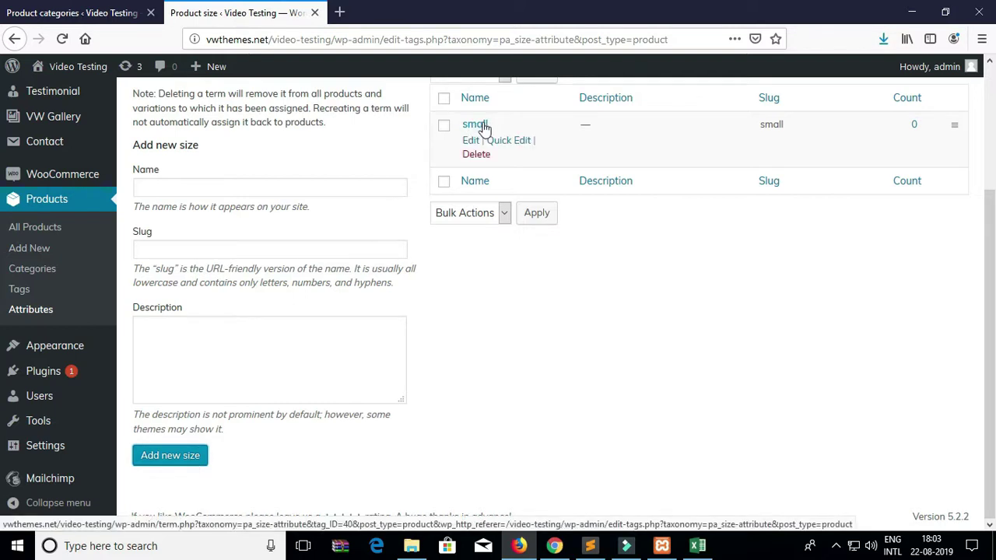
Add a second size term named medium.
click(167, 188)
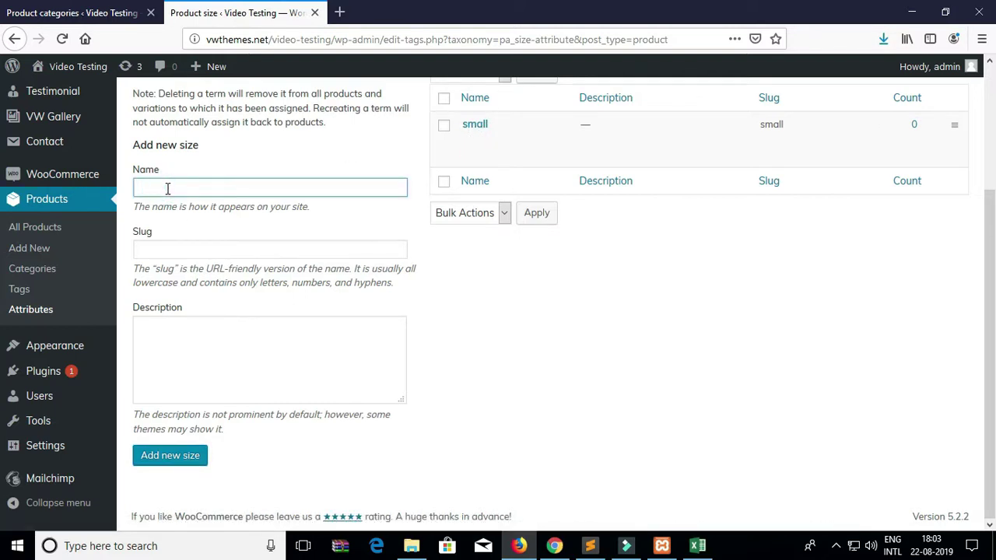
text(medium)
click(166, 206)
click(167, 459)
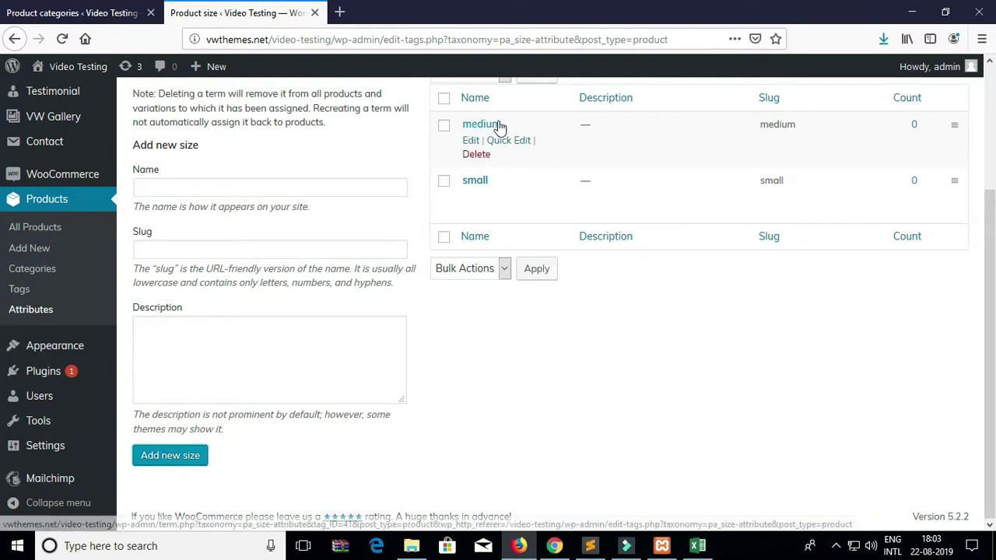
Add a third size term named large and return to the product attributes page.
click(215, 188)
text(large)
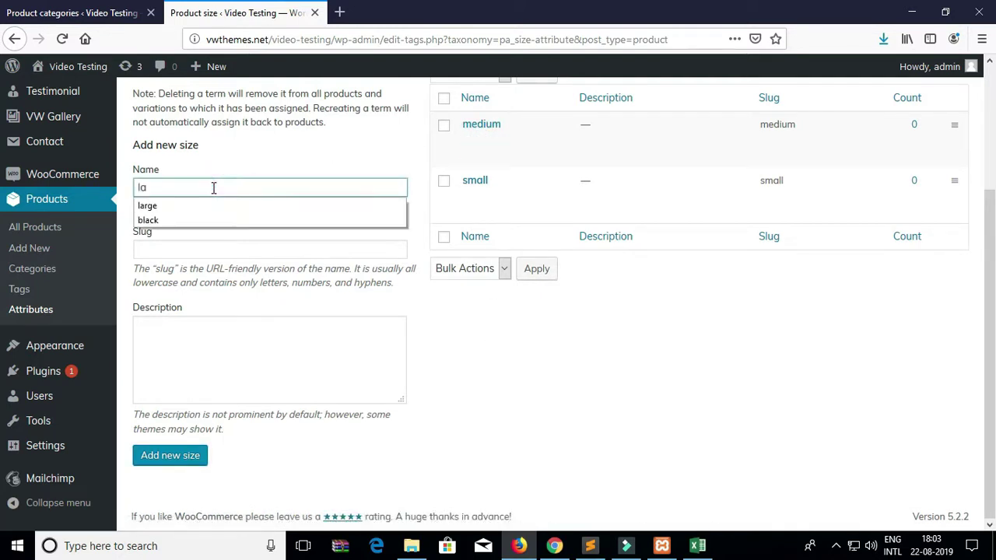
click(213, 188)
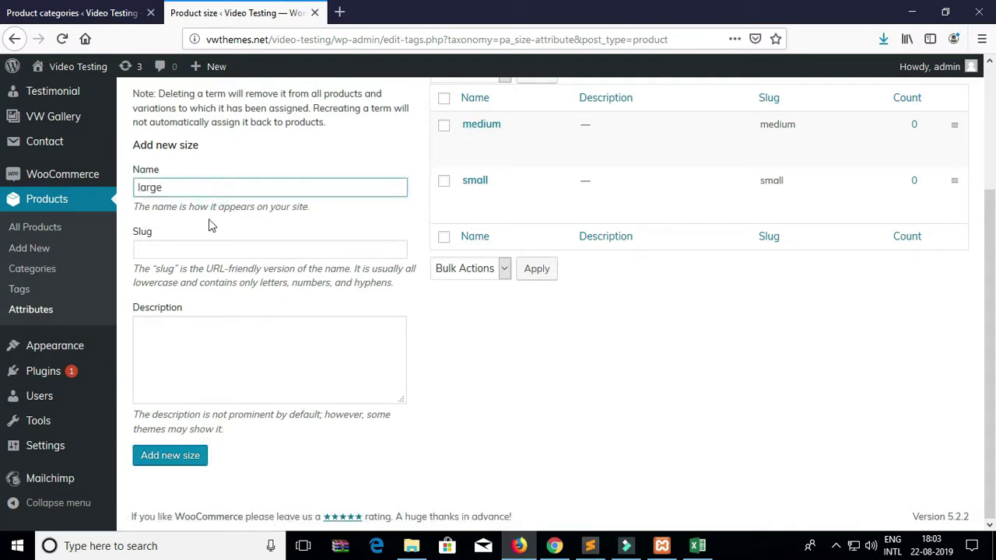
click(191, 463)
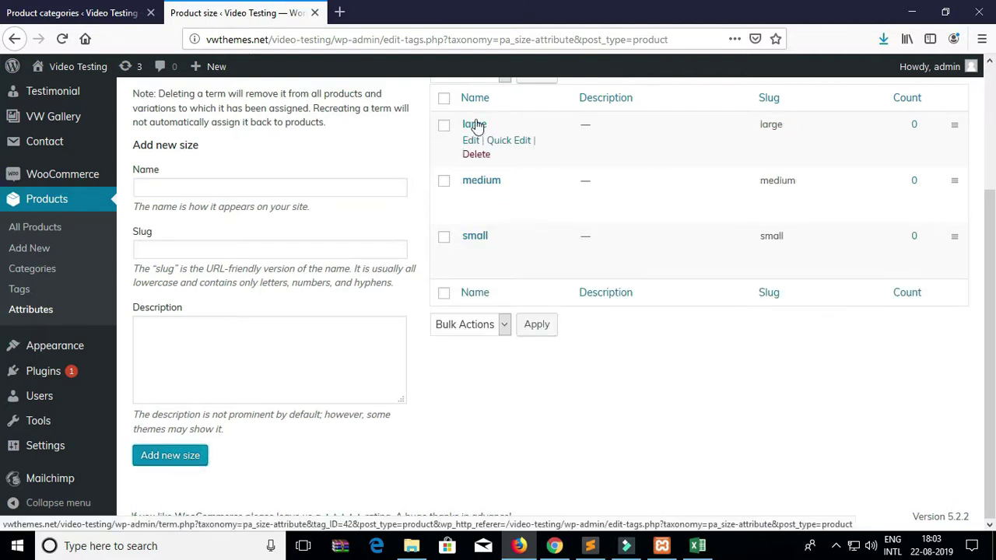
click(31, 310)
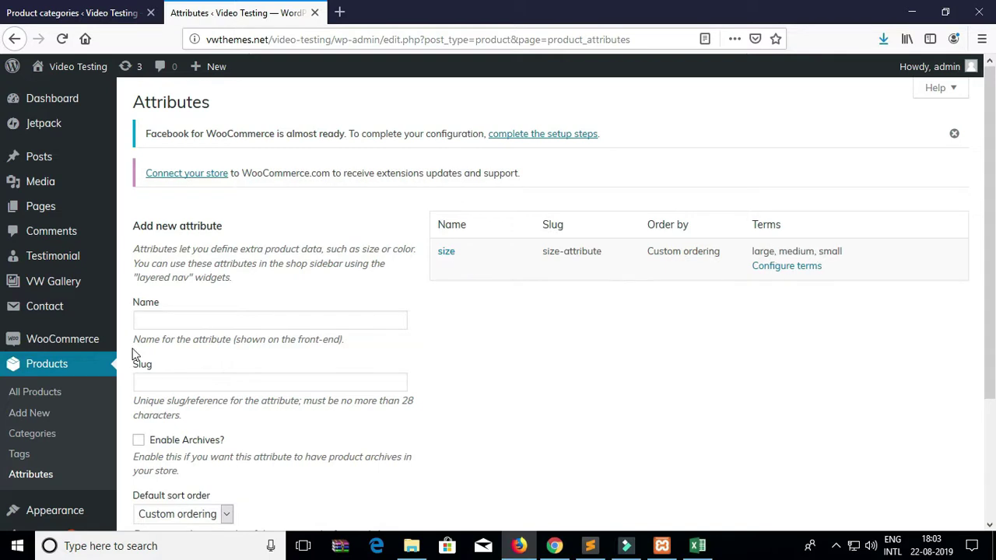
Start a new product and name it Product-new.
scroll(97, 354, down, 2)
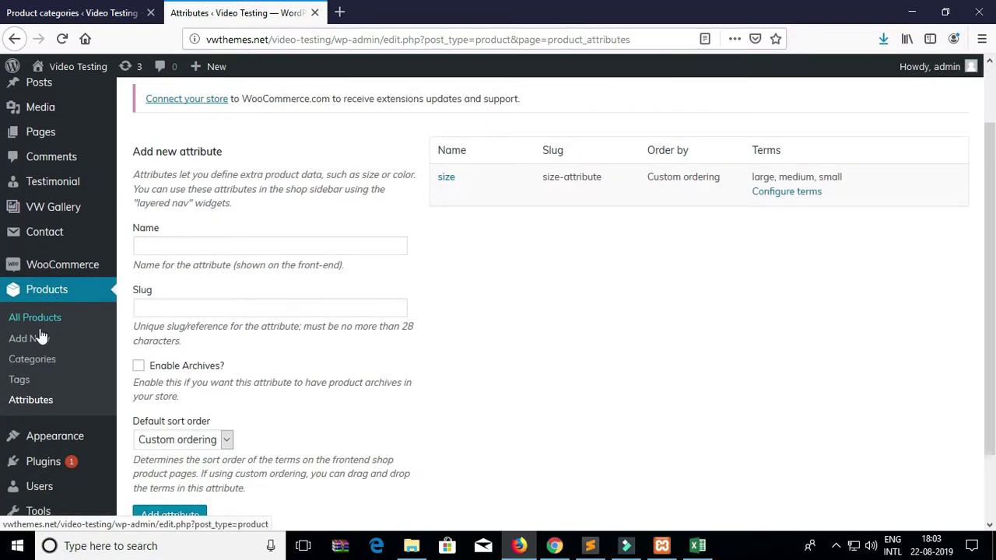
click(37, 340)
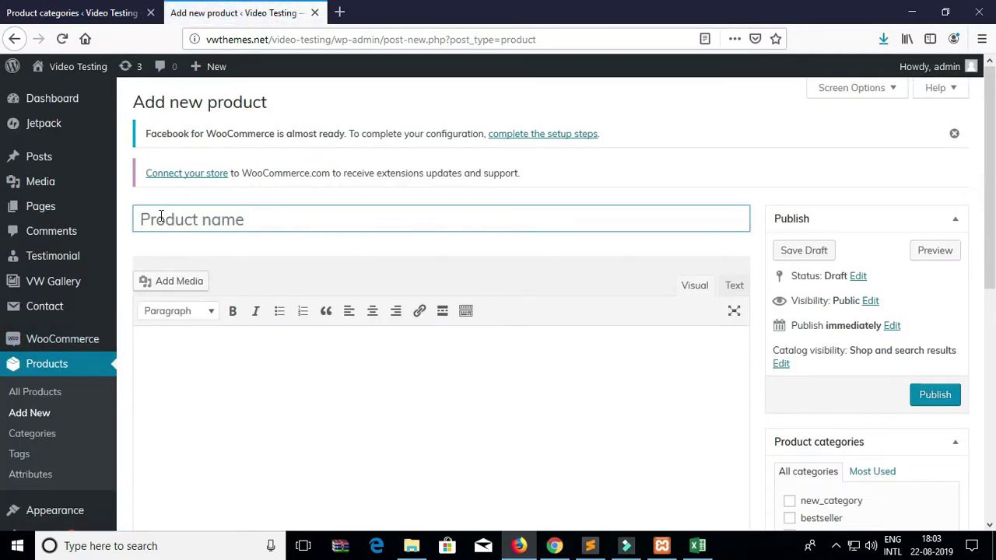
text(Product-new)
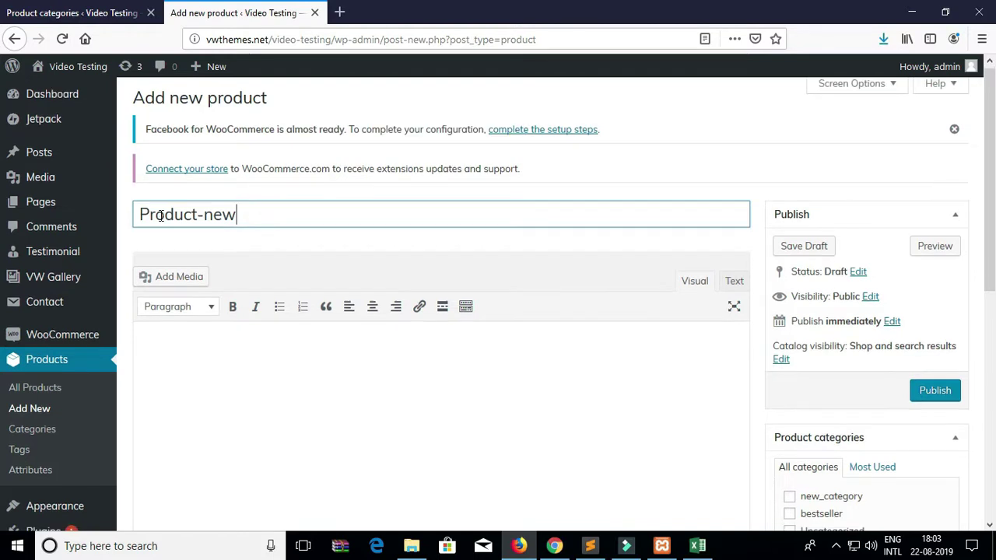
Assign the product to the new_category product category.
scroll(163, 214, down, 2)
scroll(469, 295, down, 3)
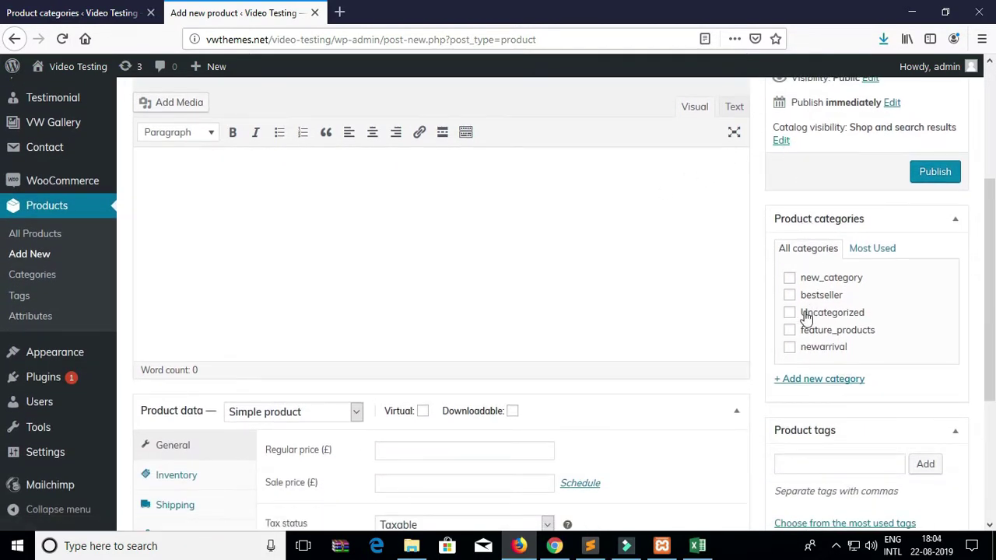
click(789, 279)
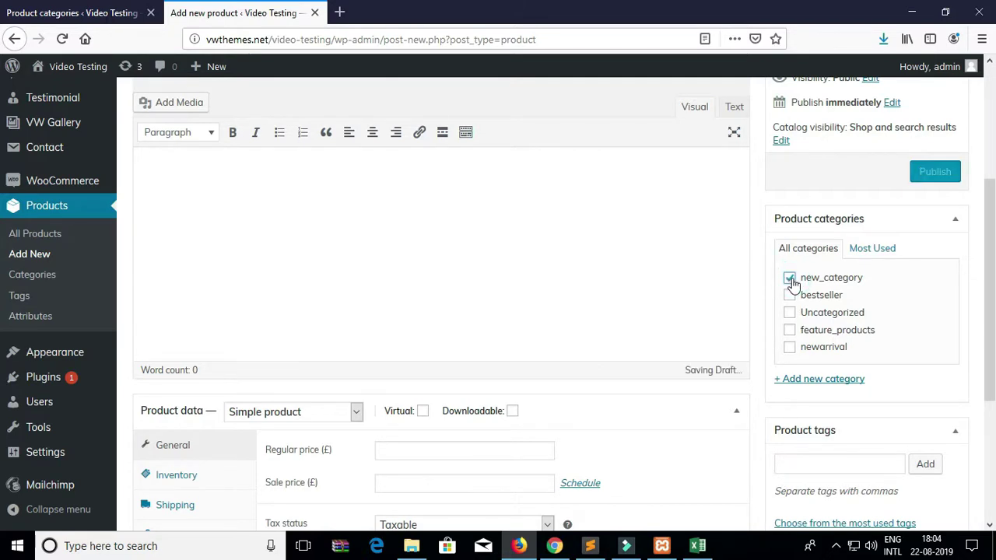
Show the most used product tags and apply new-tag to the product.
scroll(789, 304, down, 4)
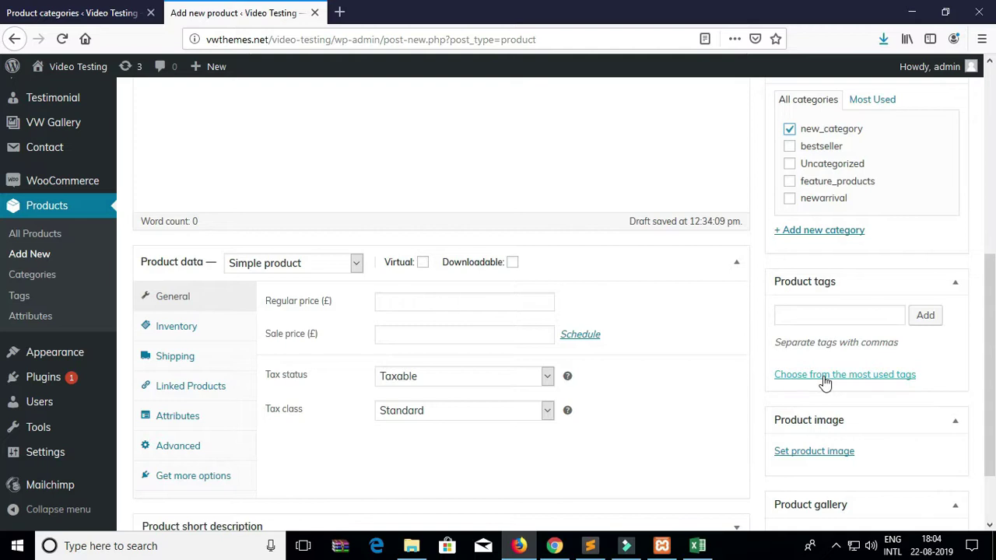
click(825, 376)
scroll(823, 380, down, 2)
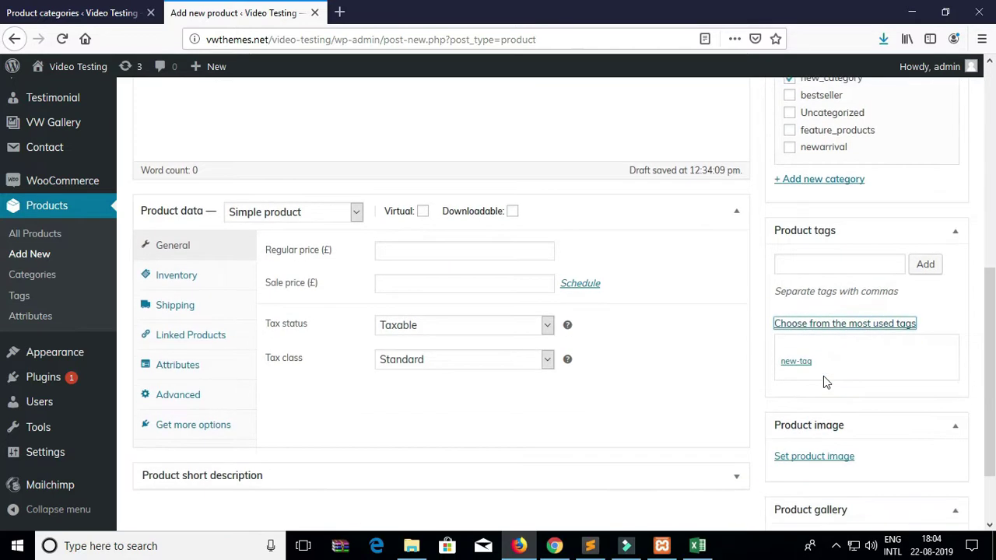
click(800, 341)
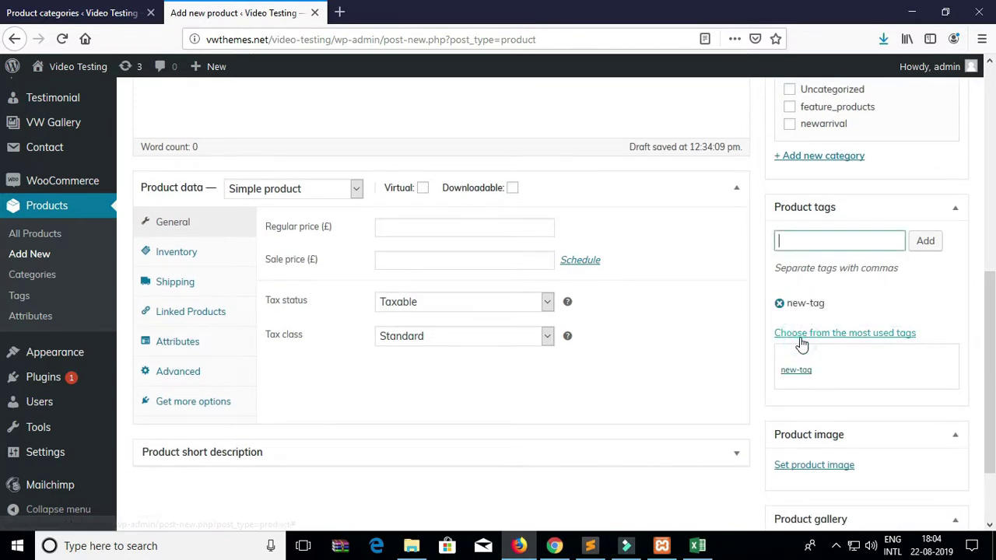
Set the product type in the product data to Variable product.
scroll(812, 313, down, 3)
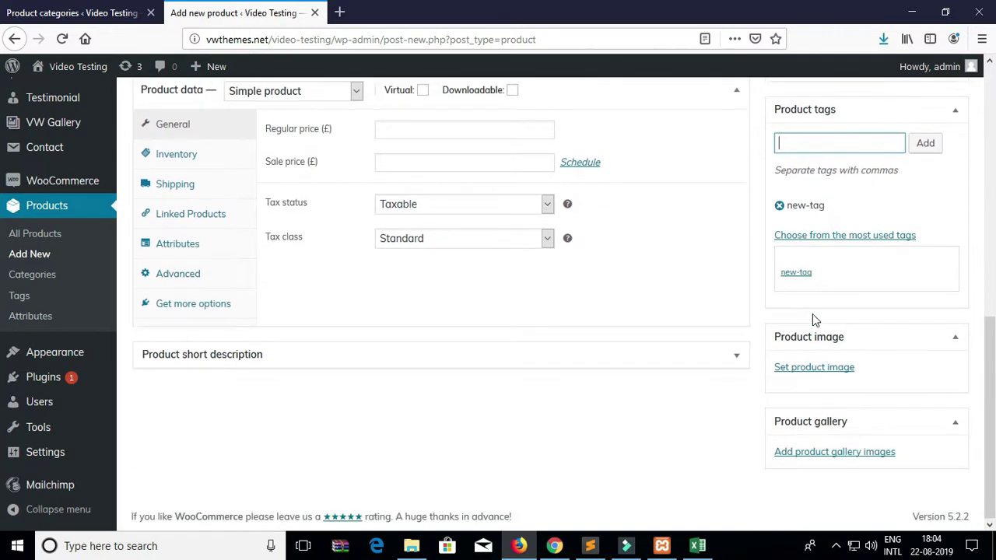
scroll(708, 290, up, 2)
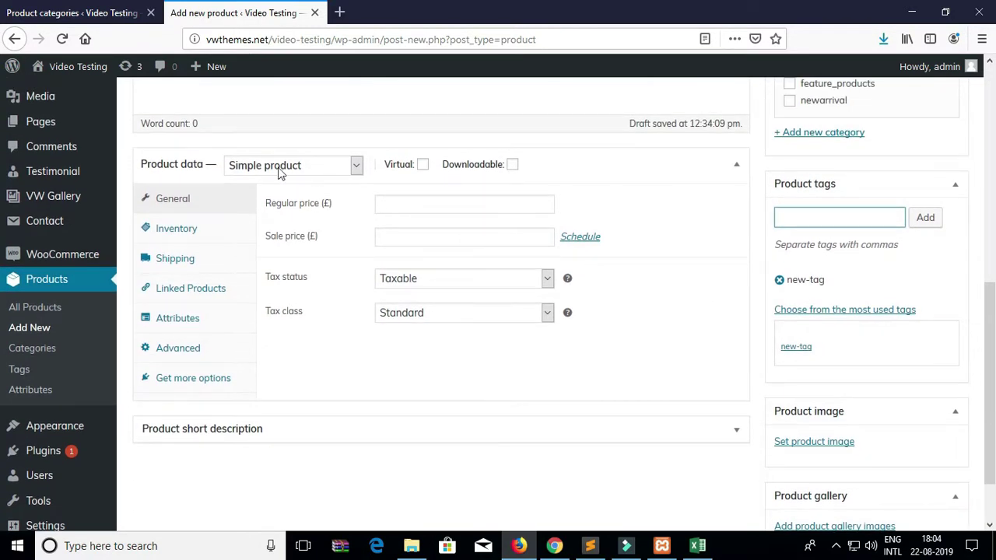
click(357, 166)
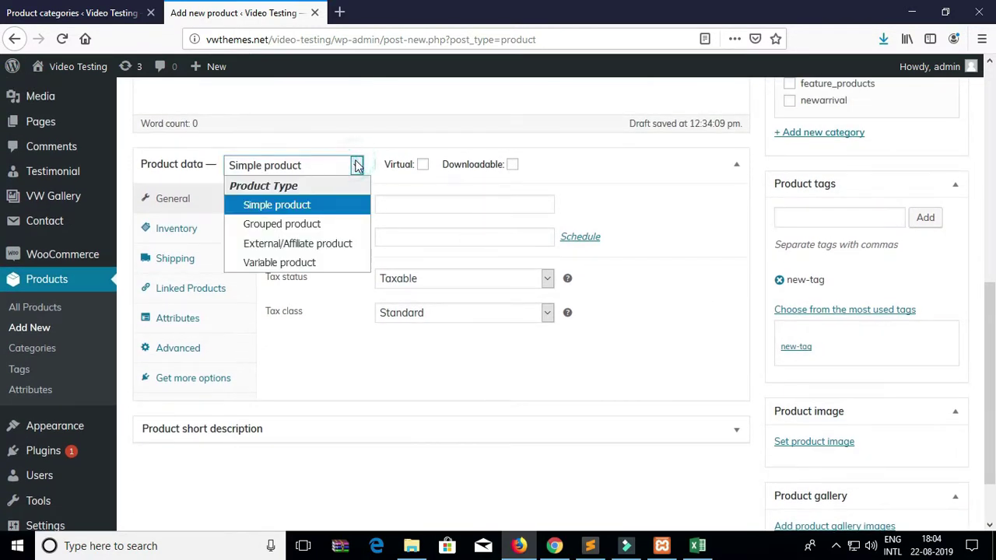
click(286, 264)
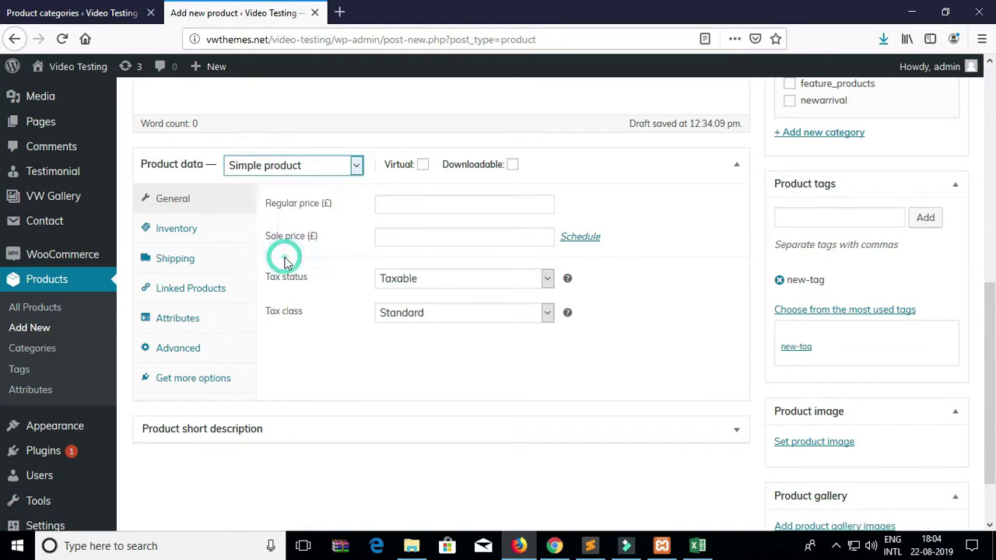
Add the existing size attribute to the product's attributes.
click(171, 322)
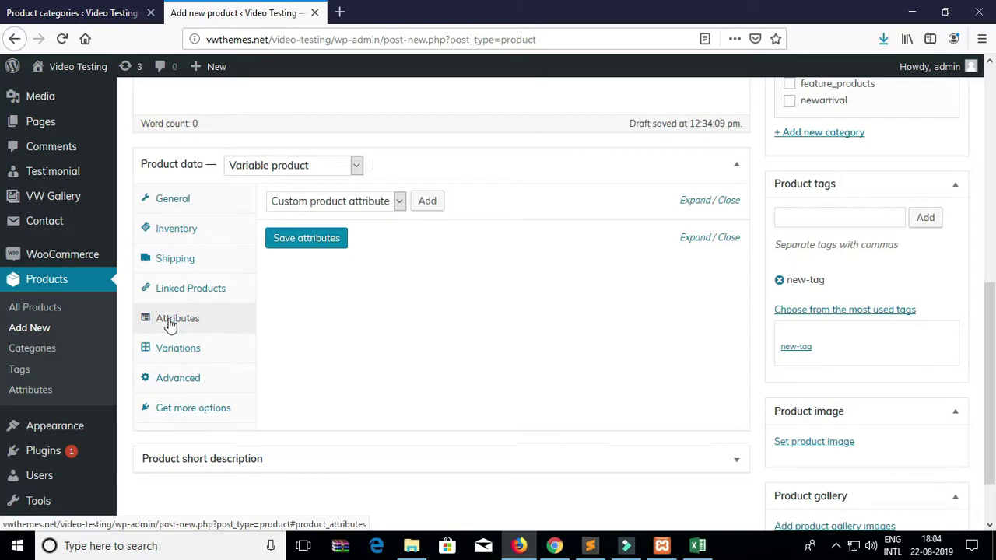
click(401, 203)
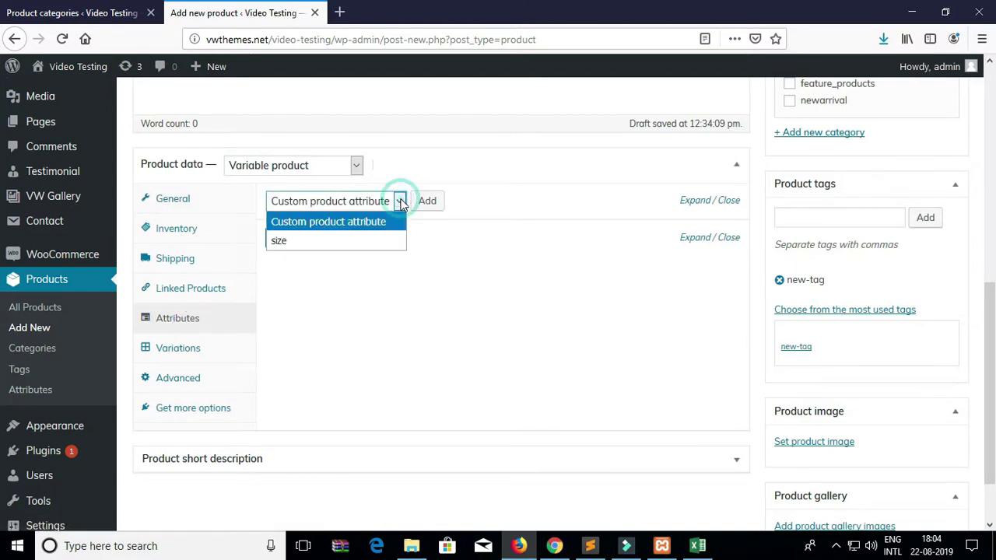
click(312, 241)
click(429, 203)
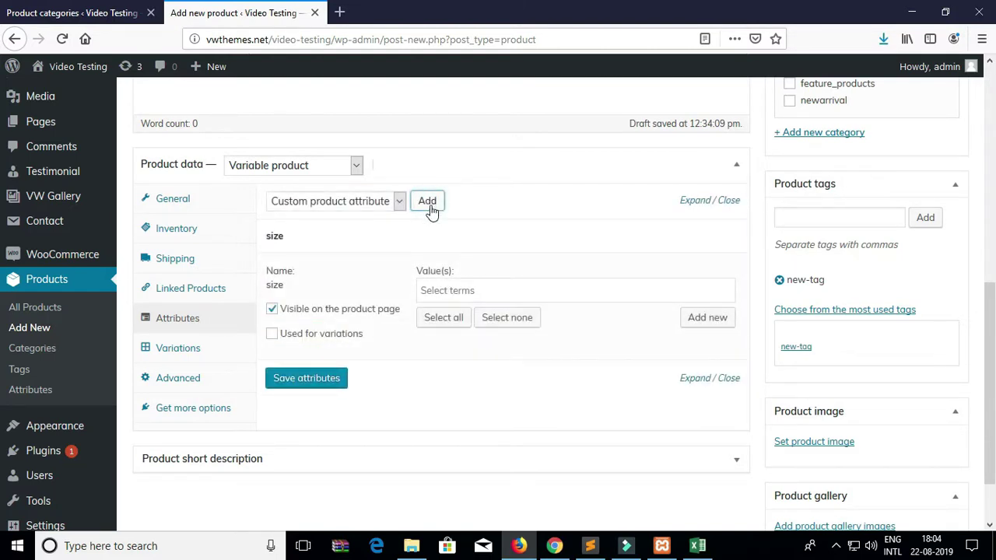
Enable the size attribute for variations and select all its values: large, medium and small.
click(271, 335)
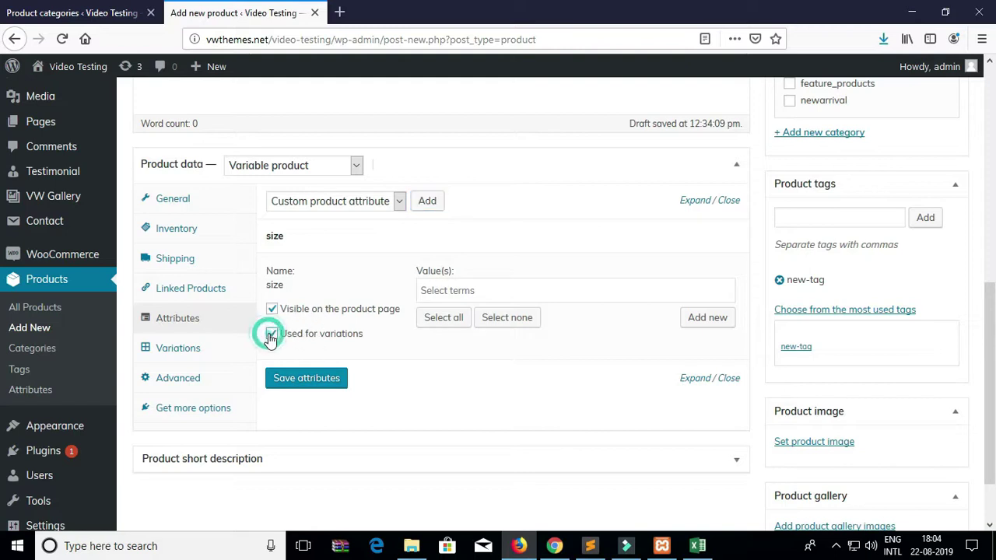
click(436, 293)
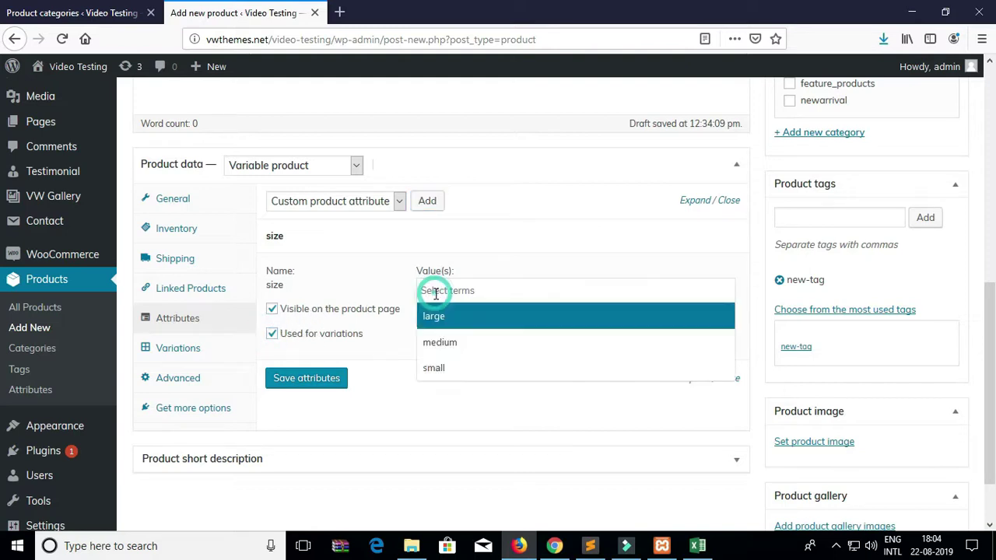
click(437, 368)
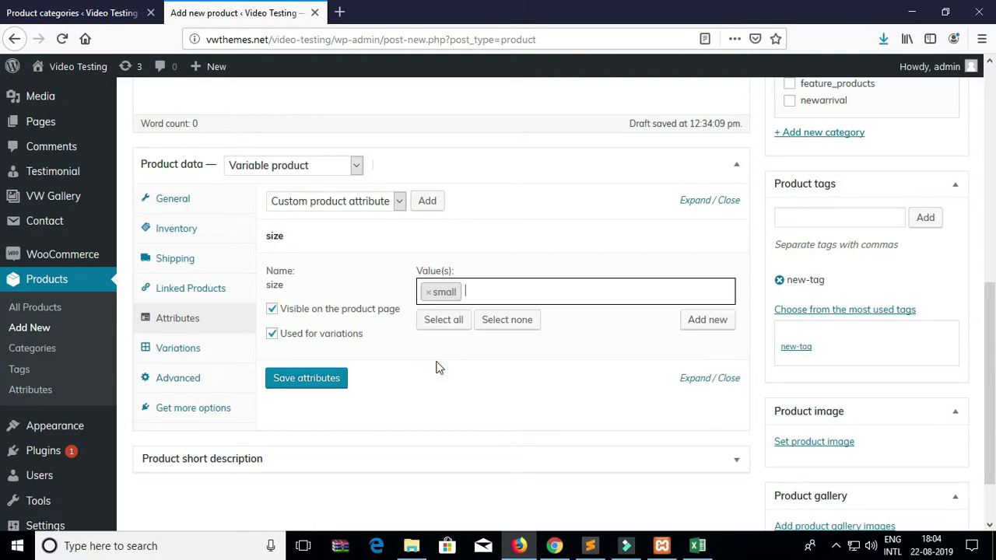
click(443, 323)
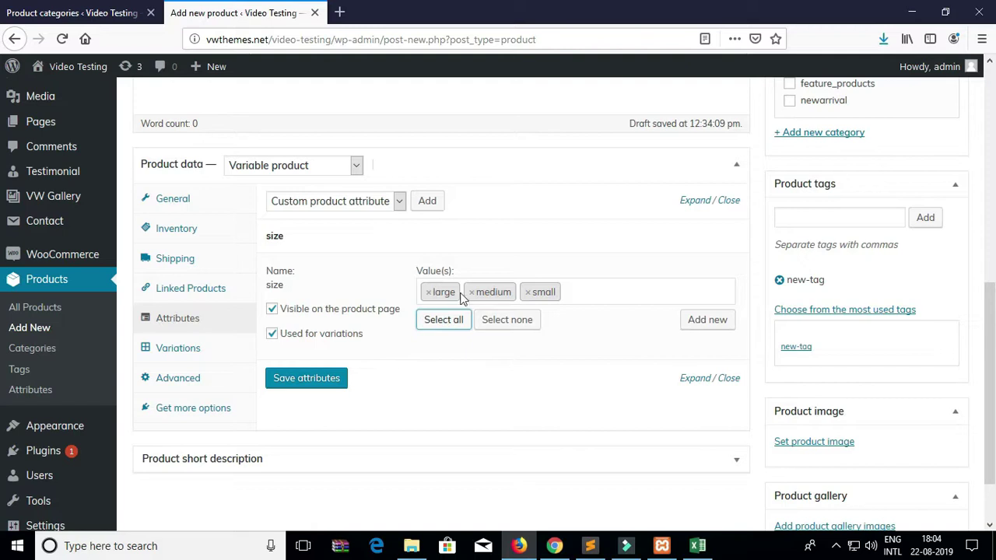
scroll(354, 355, down, 2)
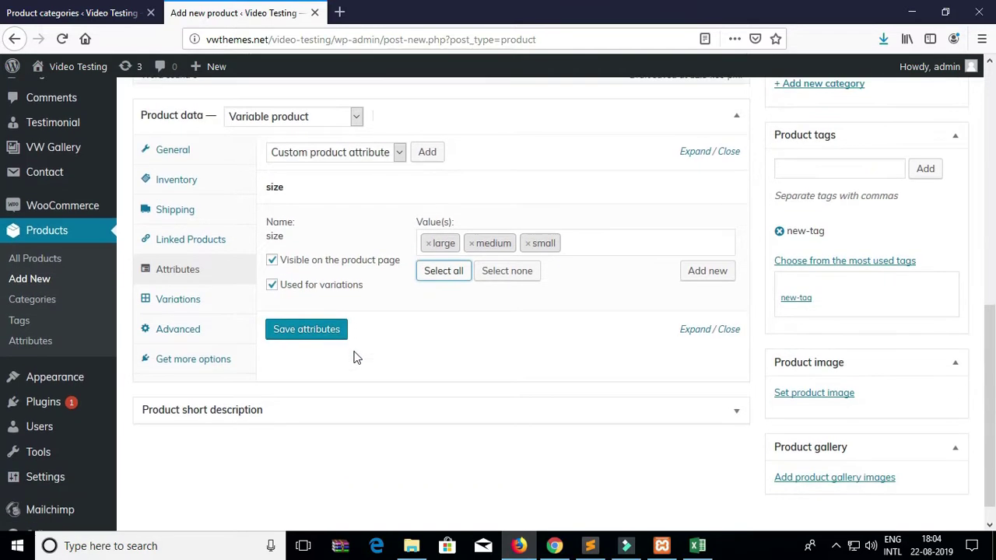
Save the product's size attribute and create variations from all attributes, accepting the confirmation.
click(305, 306)
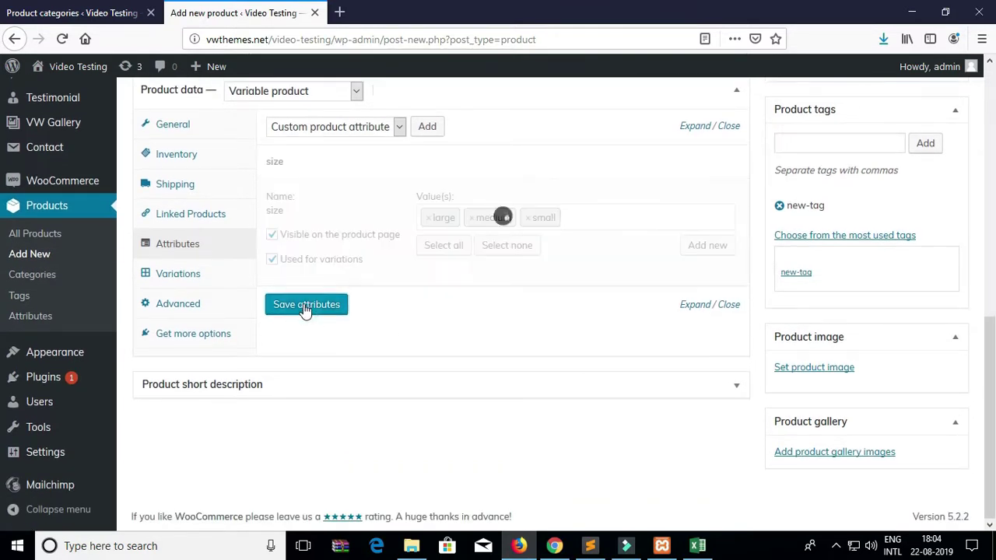
click(186, 281)
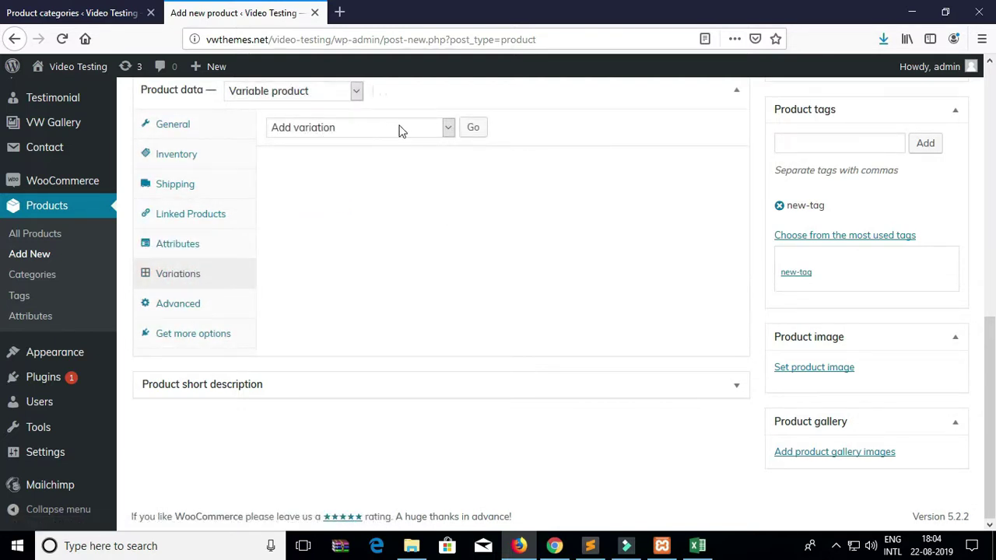
click(449, 129)
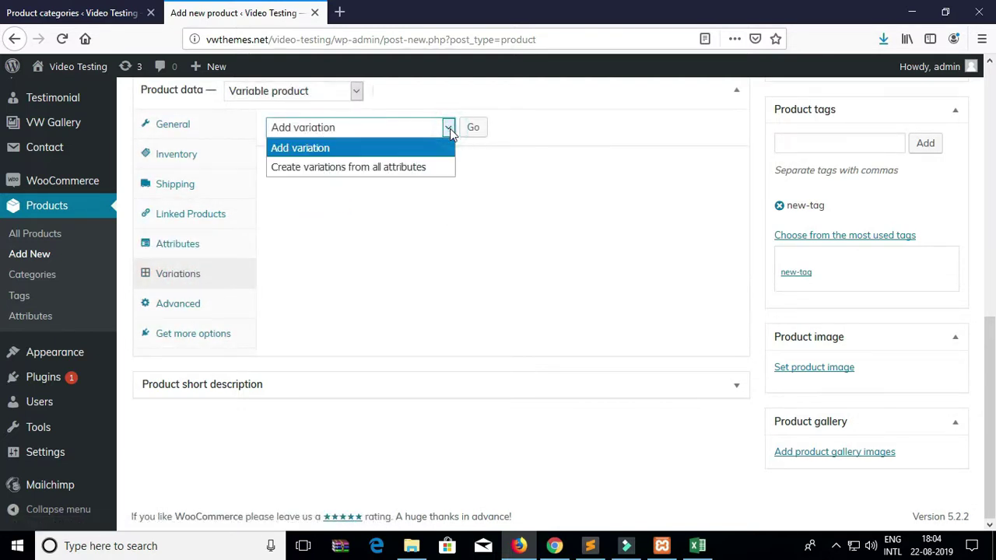
click(433, 168)
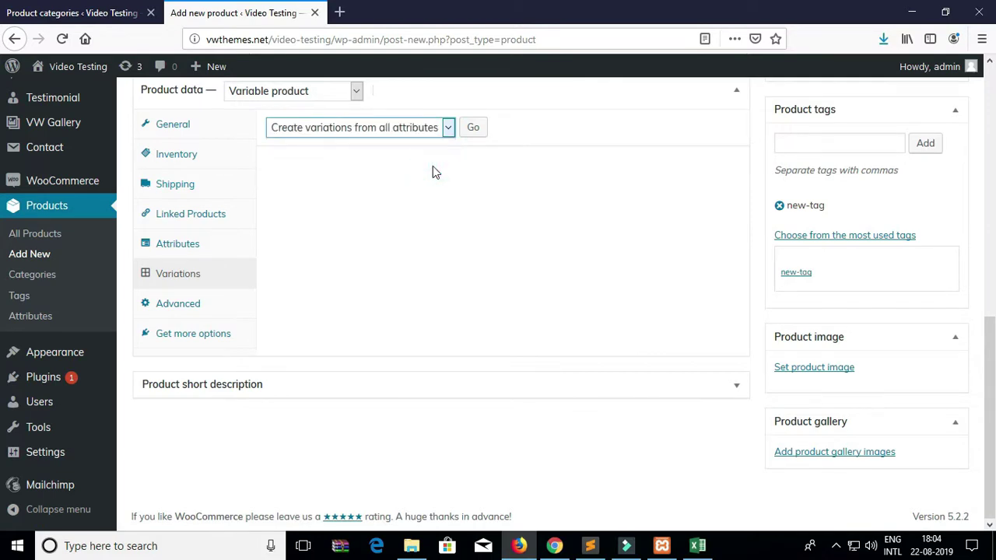
click(472, 129)
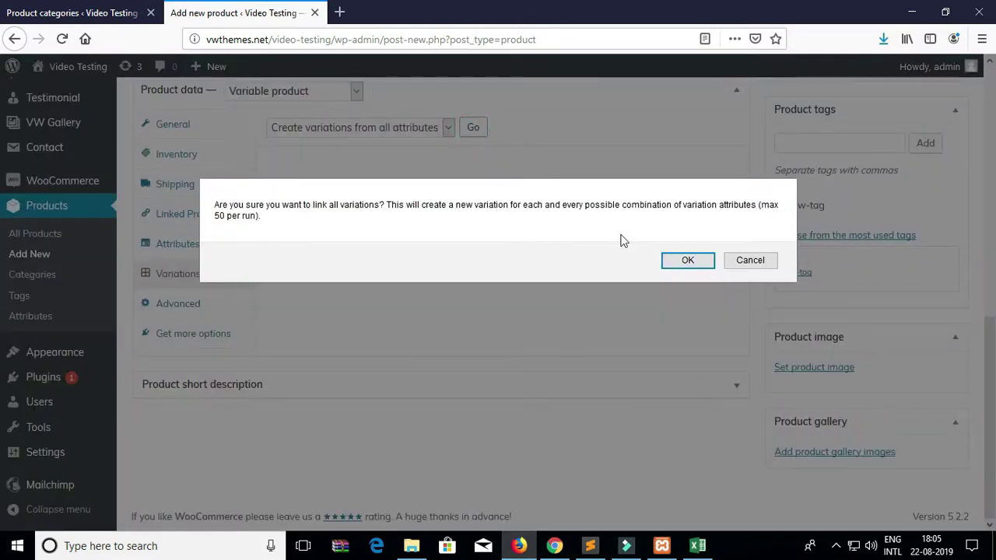
click(678, 261)
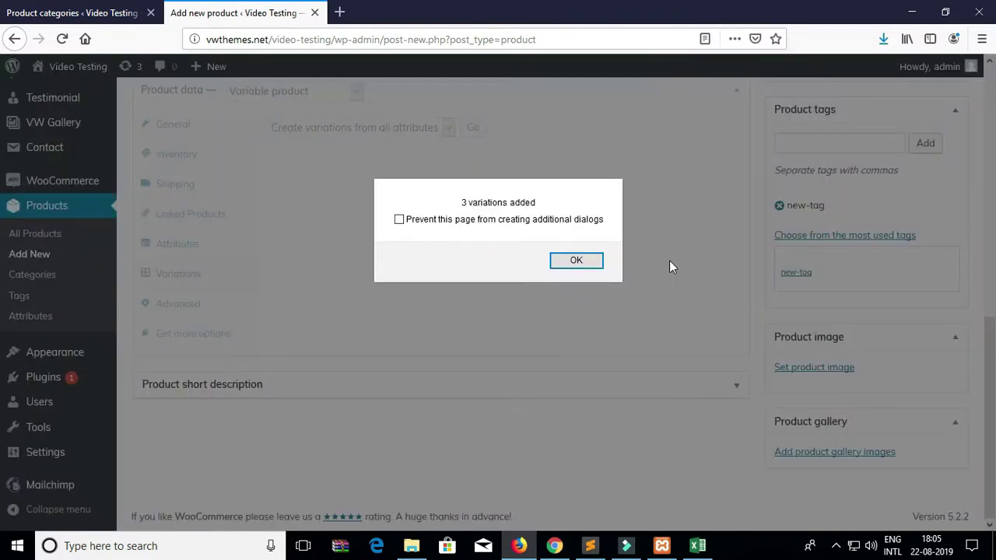
click(596, 262)
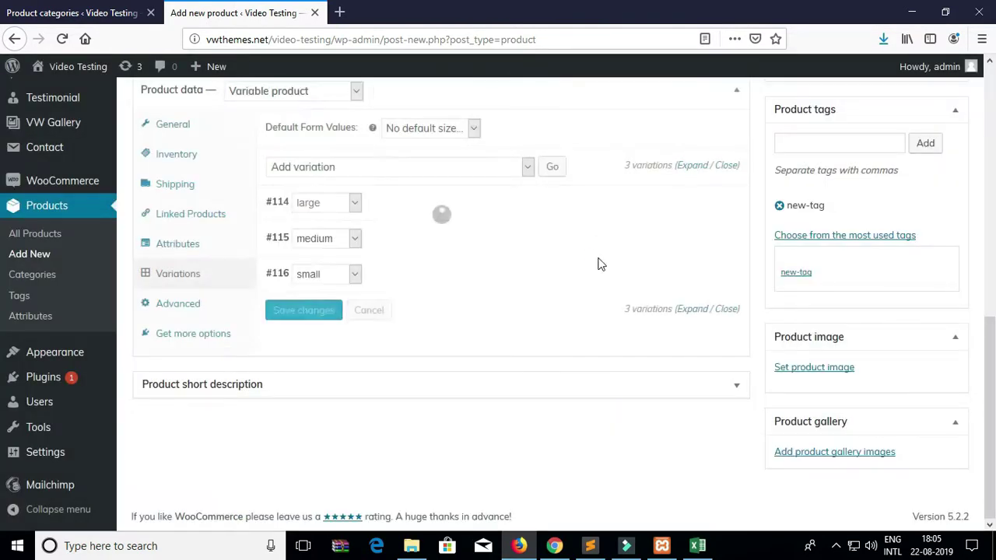
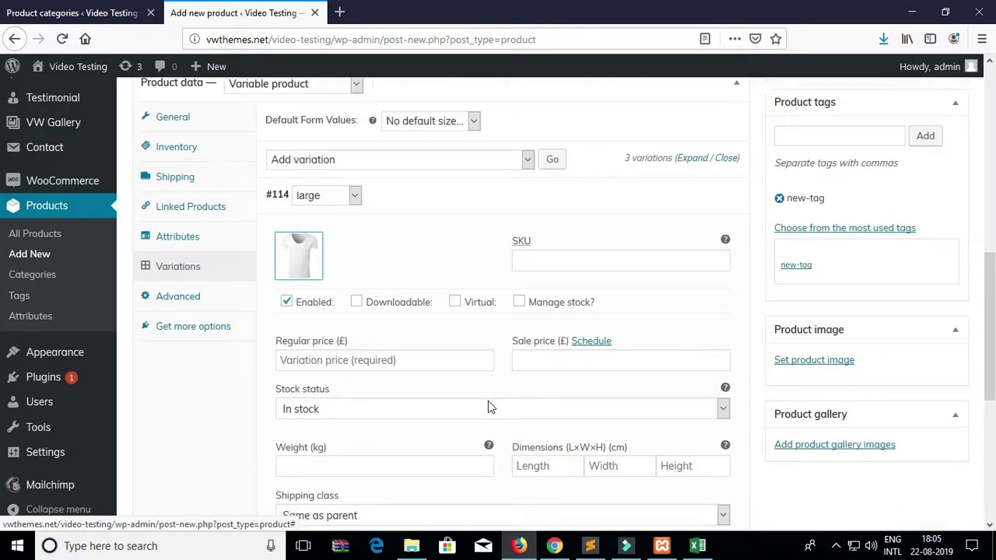
Enter a regular price for the large variation.
scroll(488, 401, down, 3)
click(337, 222)
text(2)
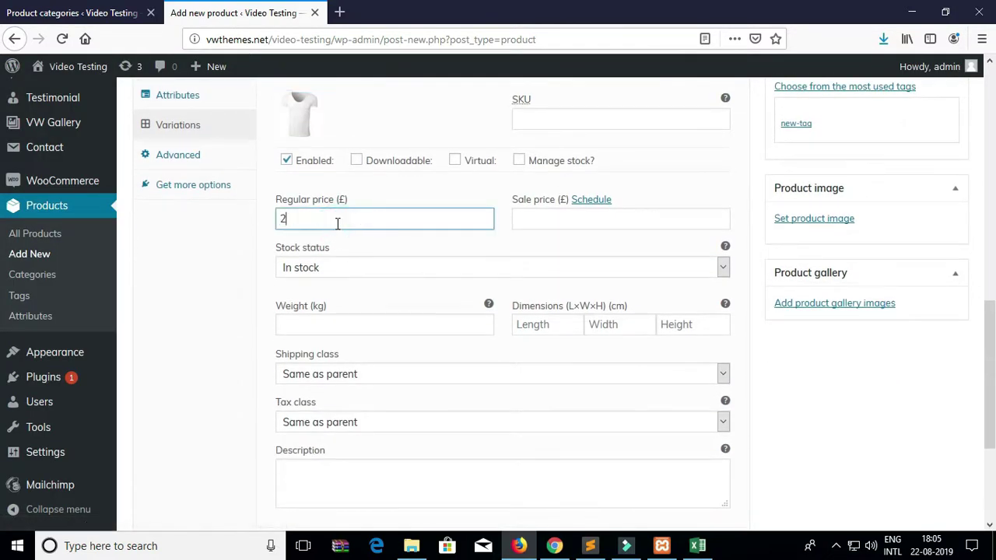
Upload size2 from Pictures as the medium variation's image and set its regular price to £220.
scroll(325, 234, down, 4)
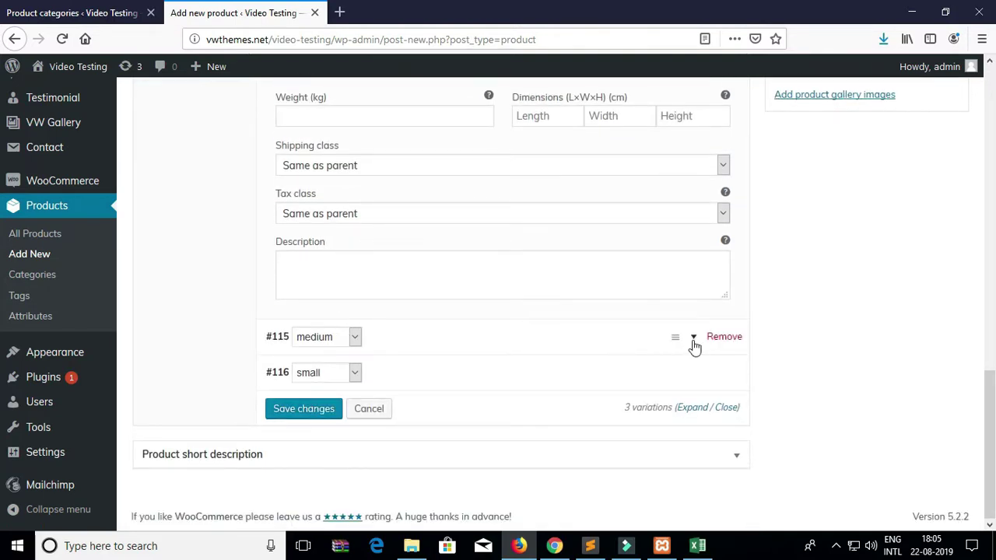
click(693, 338)
scroll(693, 344, down, 2)
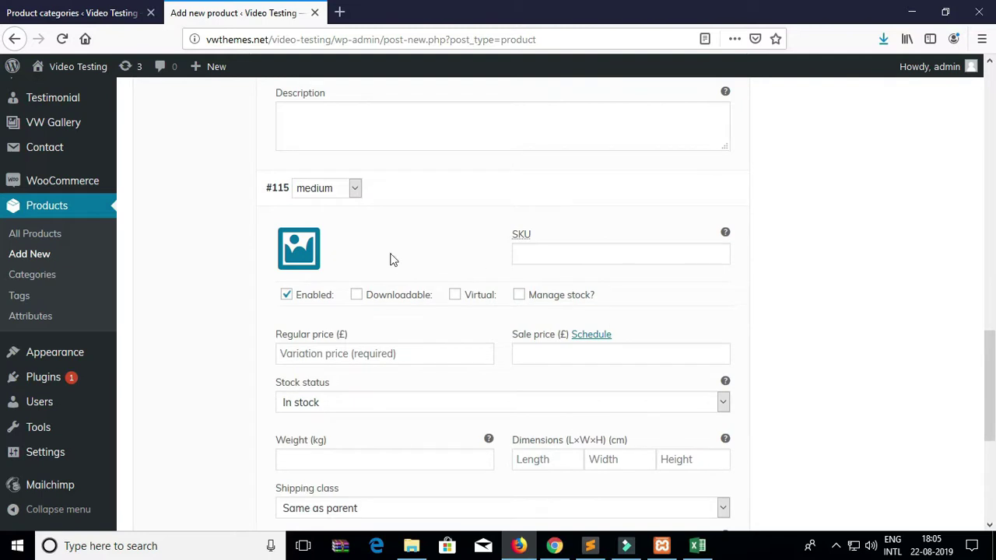
click(301, 260)
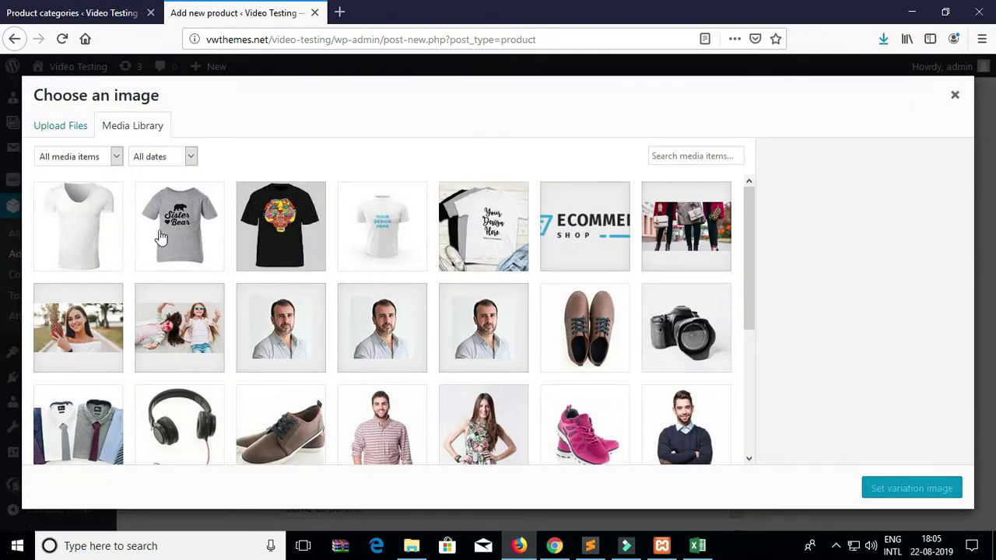
click(78, 129)
click(507, 312)
scroll(383, 262, down, 2)
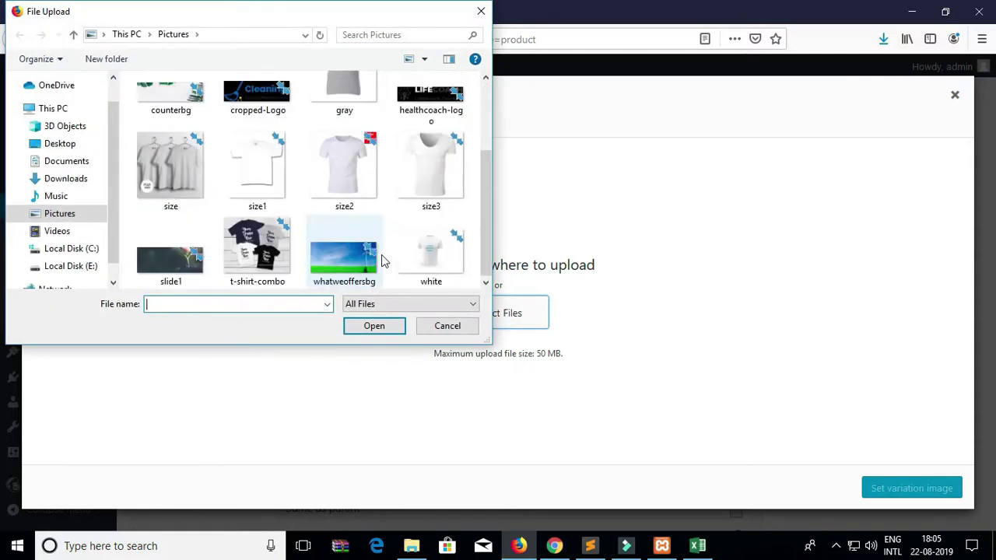
click(380, 206)
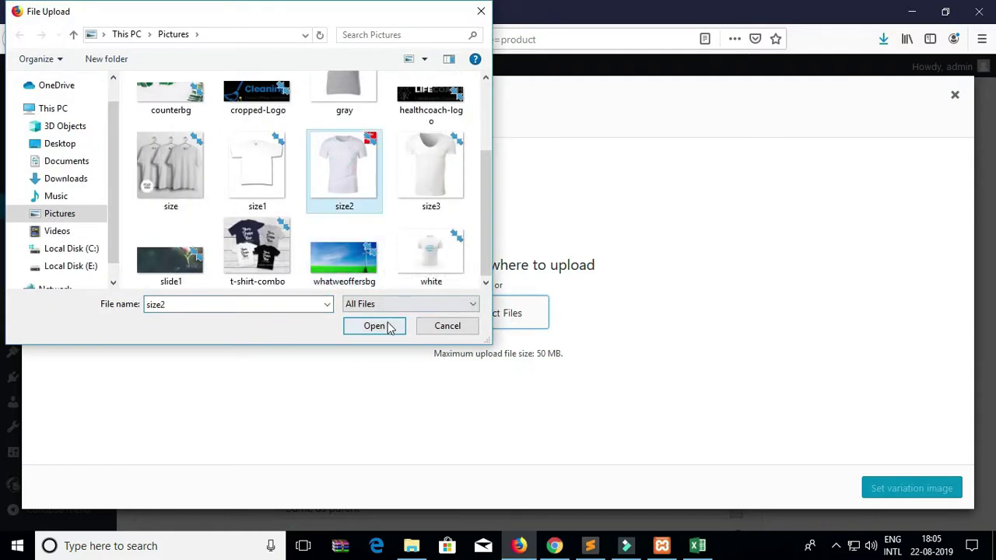
click(387, 328)
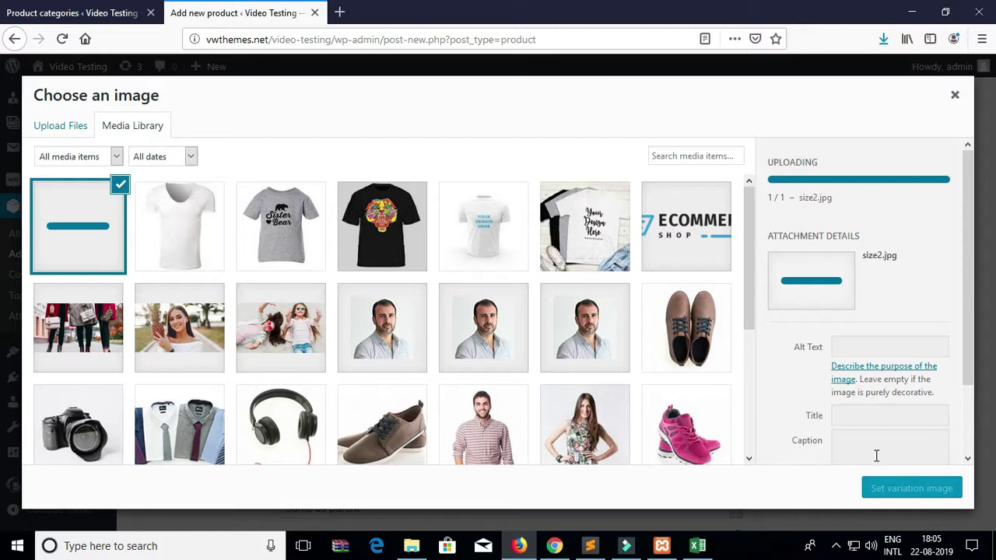
click(882, 488)
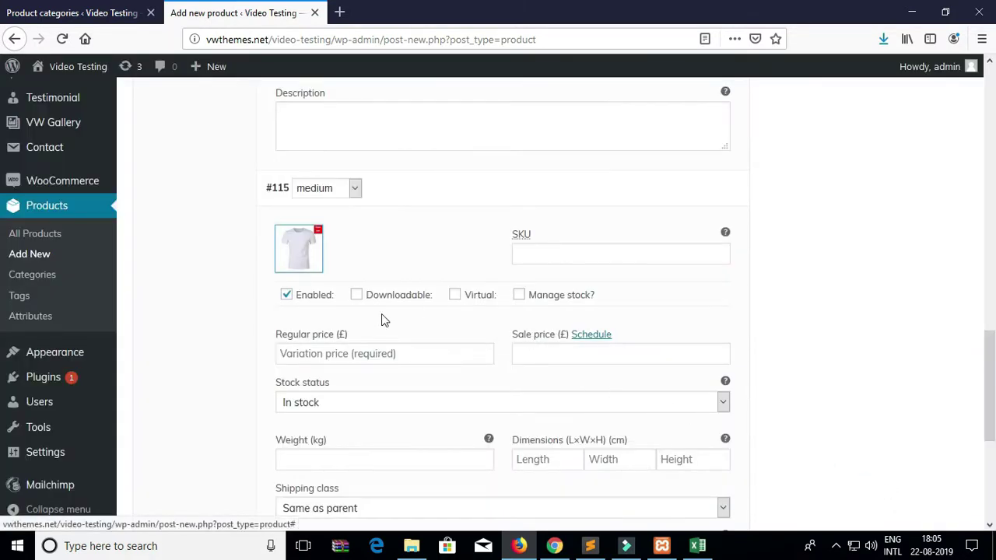
click(322, 354)
text(220)
Upload size1 from Pictures and set it as the small variation's image.
scroll(327, 354, down, 5)
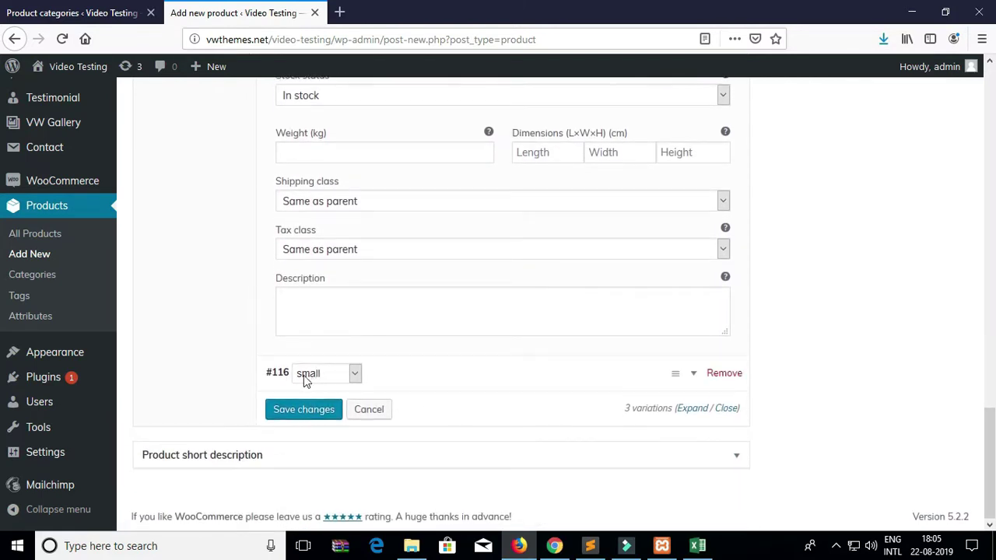
click(691, 375)
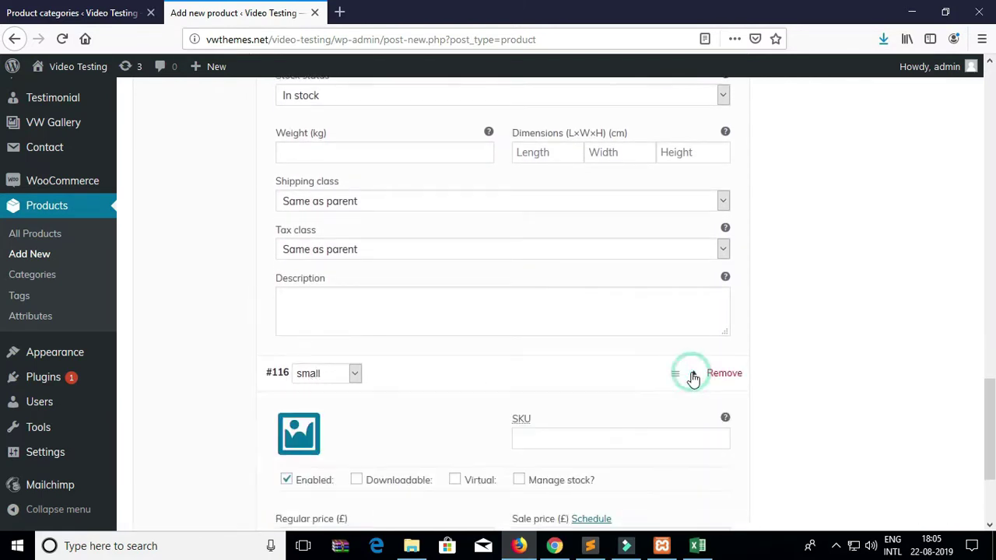
scroll(694, 378, down, 3)
click(296, 214)
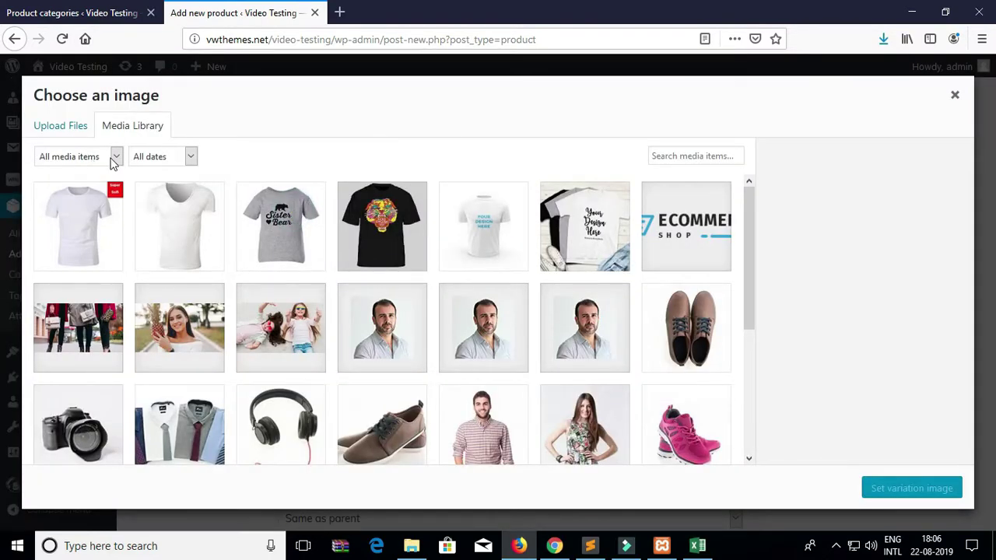
click(46, 126)
click(494, 312)
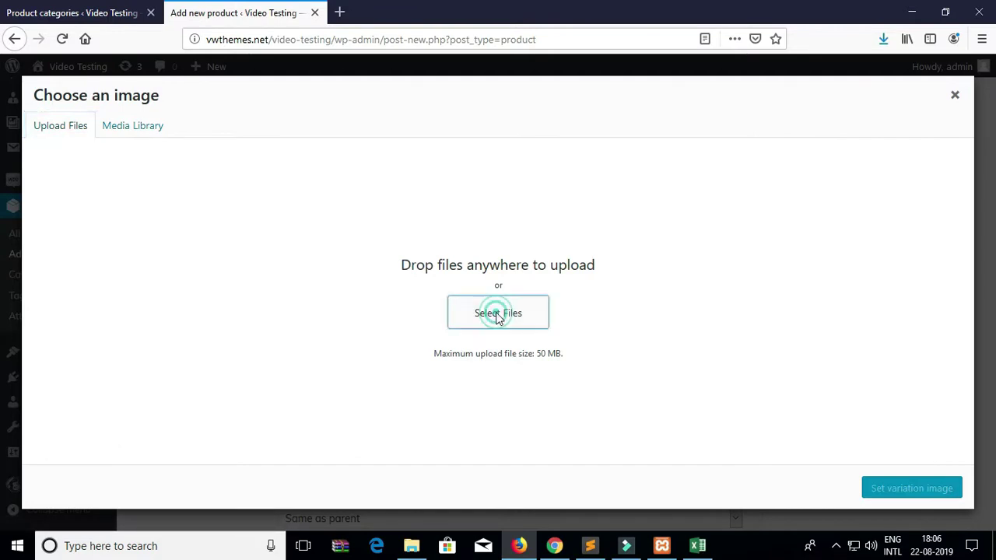
scroll(307, 262, down, 2)
click(257, 184)
click(374, 326)
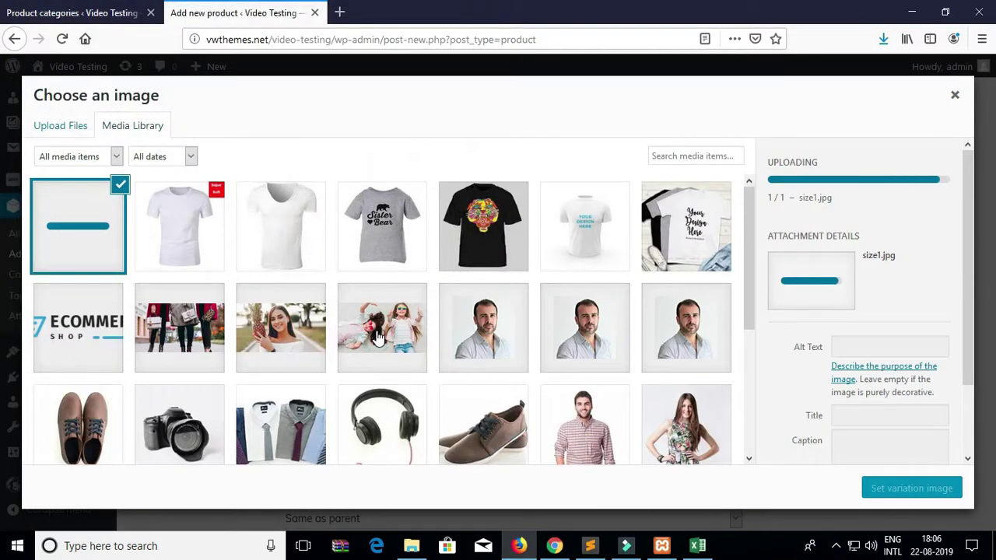
click(882, 488)
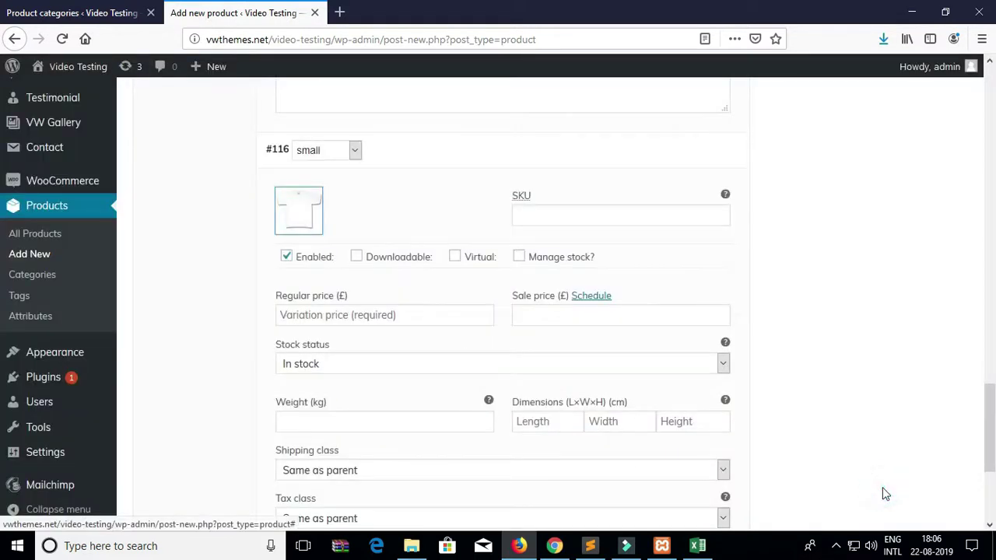
Set the small variation's regular price to £200 and save the changes to the variations.
scroll(492, 249, down, 2)
click(548, 139)
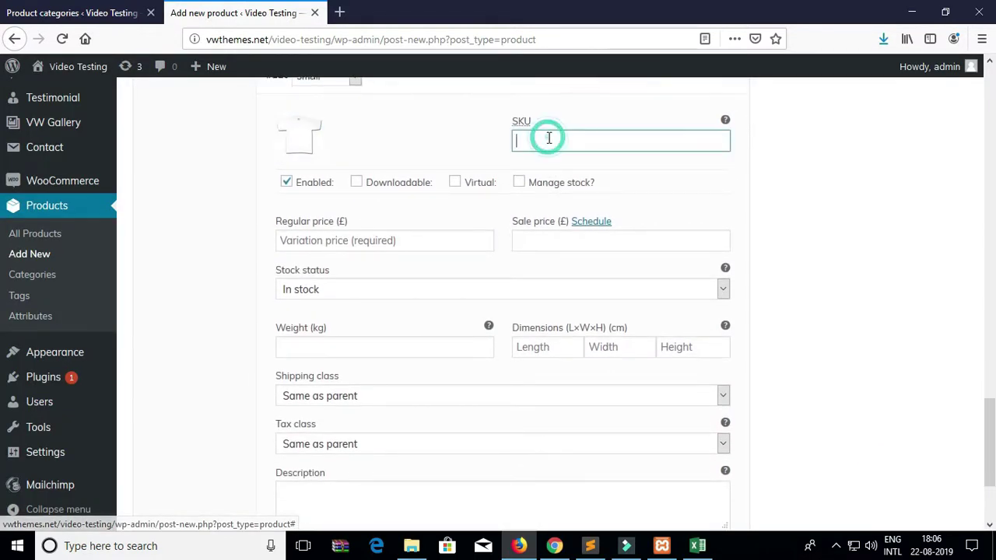
click(317, 240)
text(200)
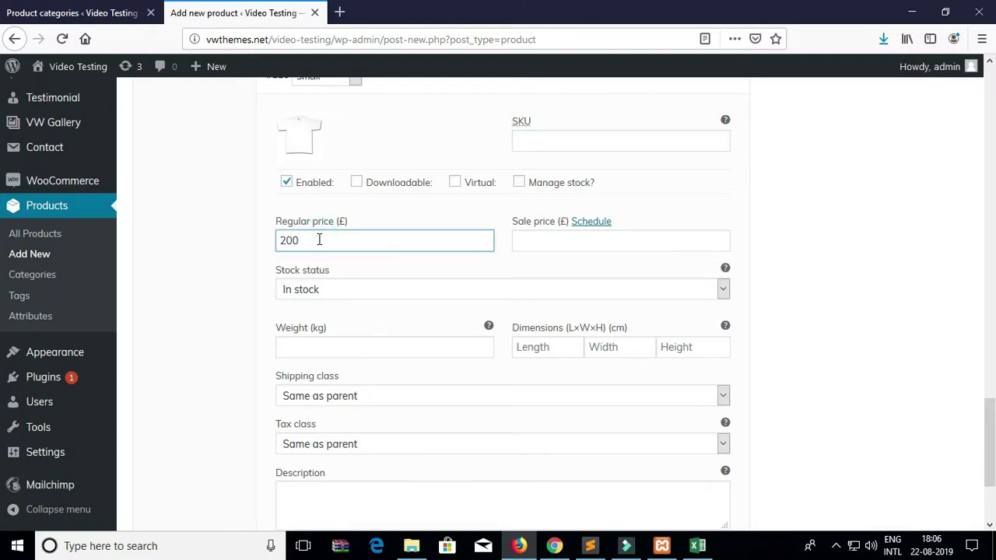
scroll(318, 243, down, 4)
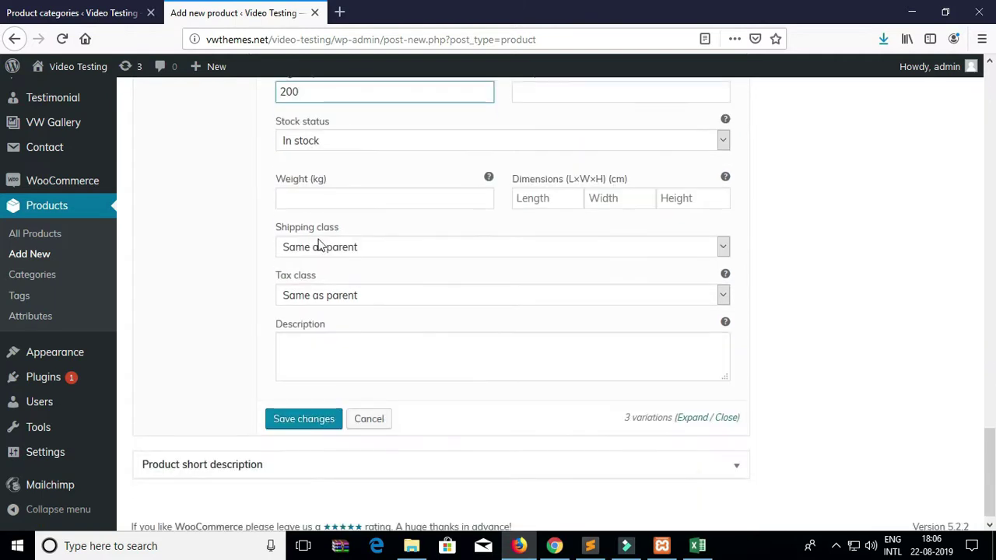
click(294, 413)
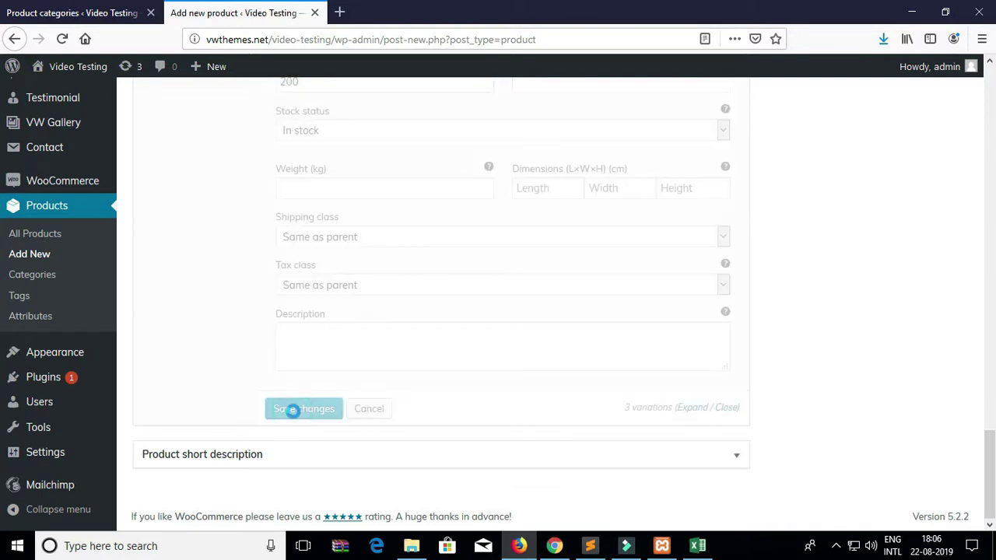
Upload the size picture from Pictures and set it as the main product image.
scroll(365, 398, up, 1)
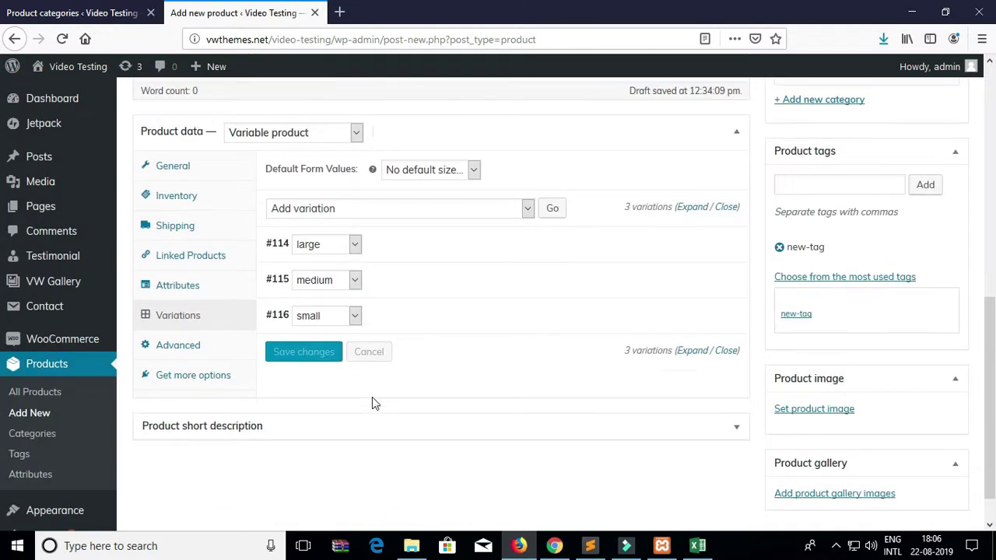
scroll(372, 397, up, 1)
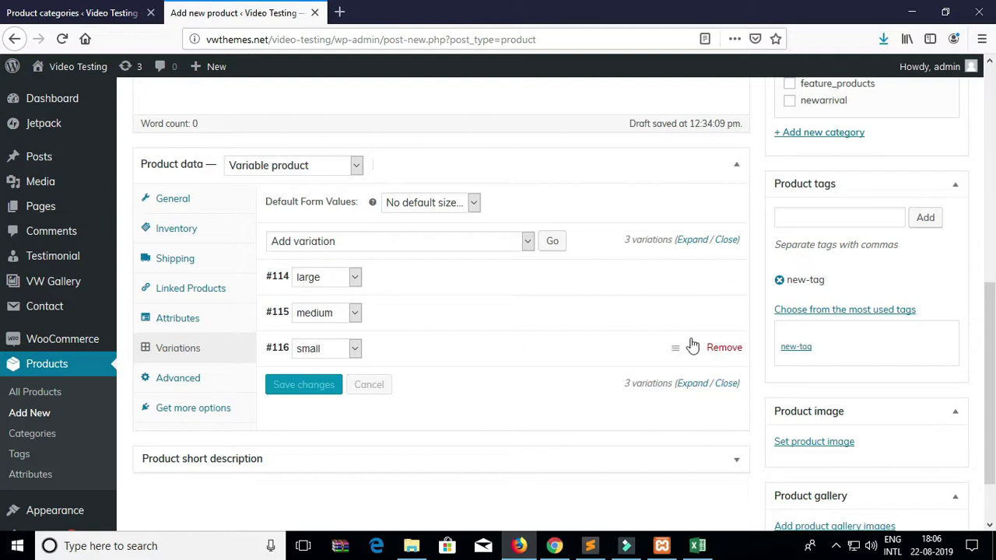
click(803, 444)
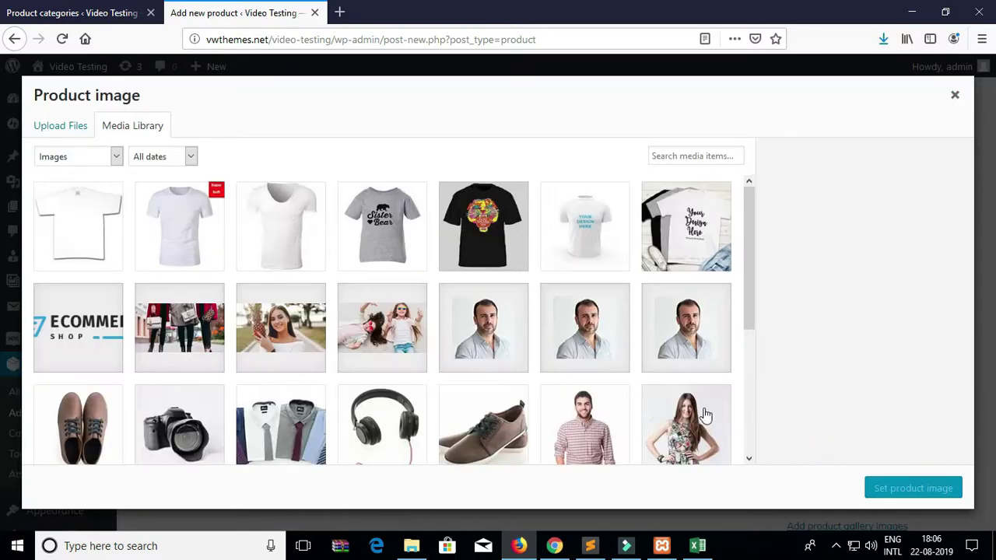
click(61, 127)
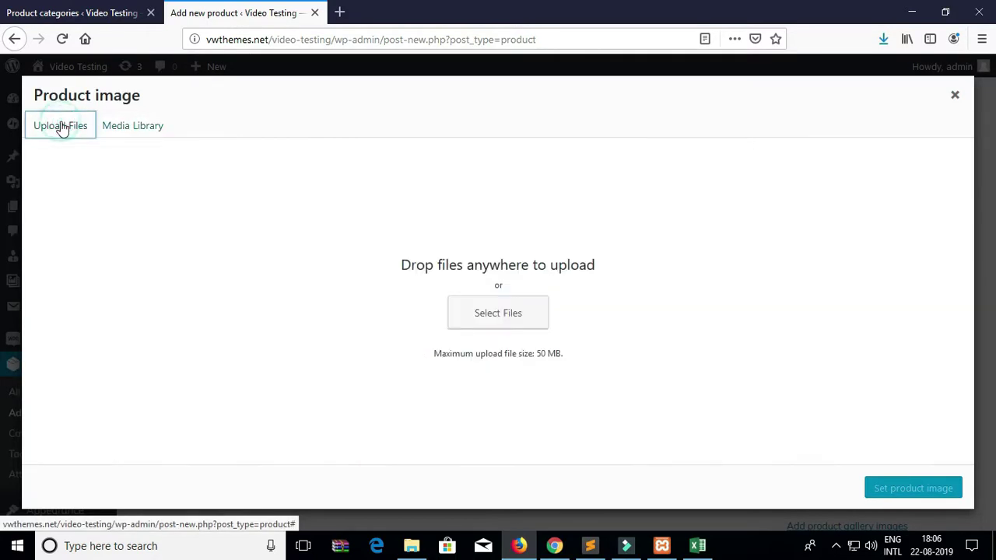
click(516, 312)
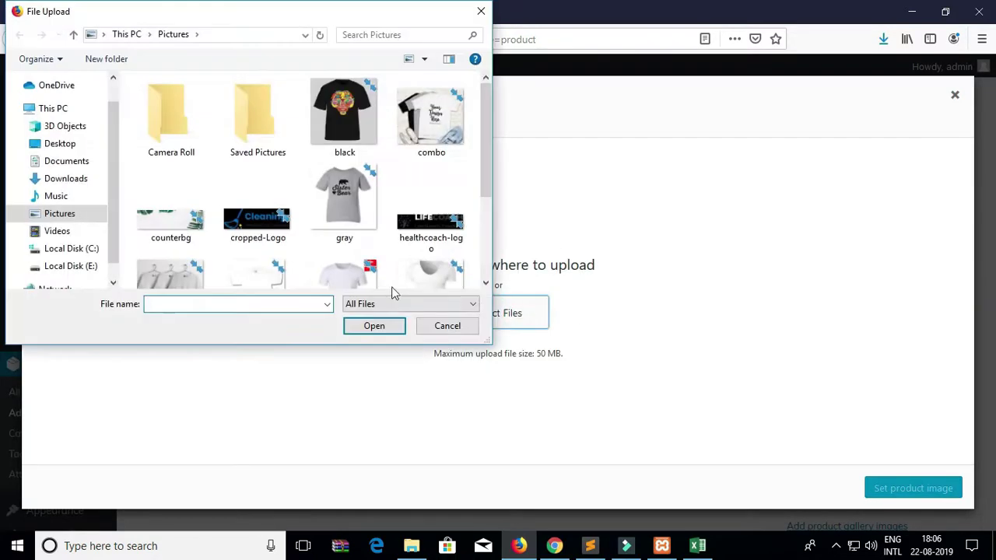
scroll(311, 202, down, 2)
click(182, 172)
click(396, 325)
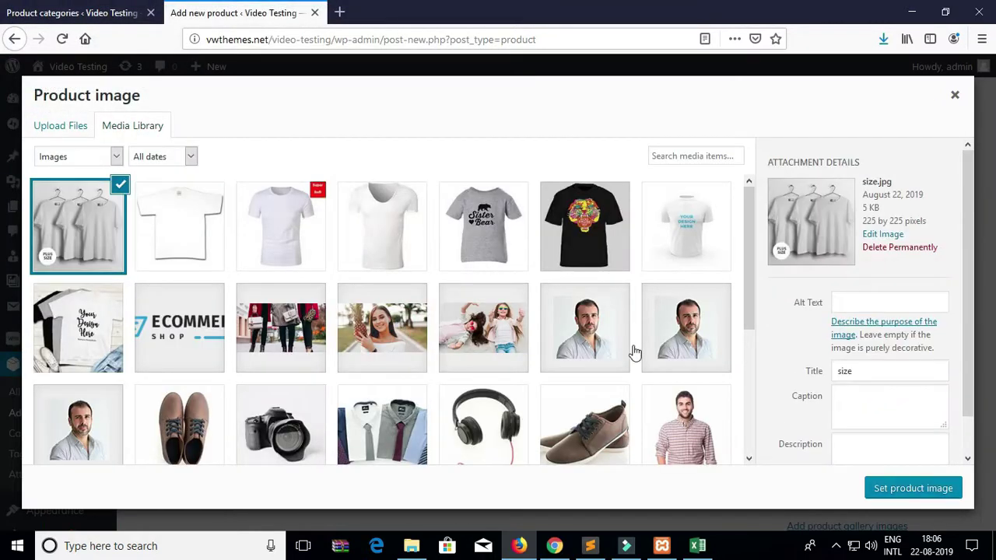
click(887, 486)
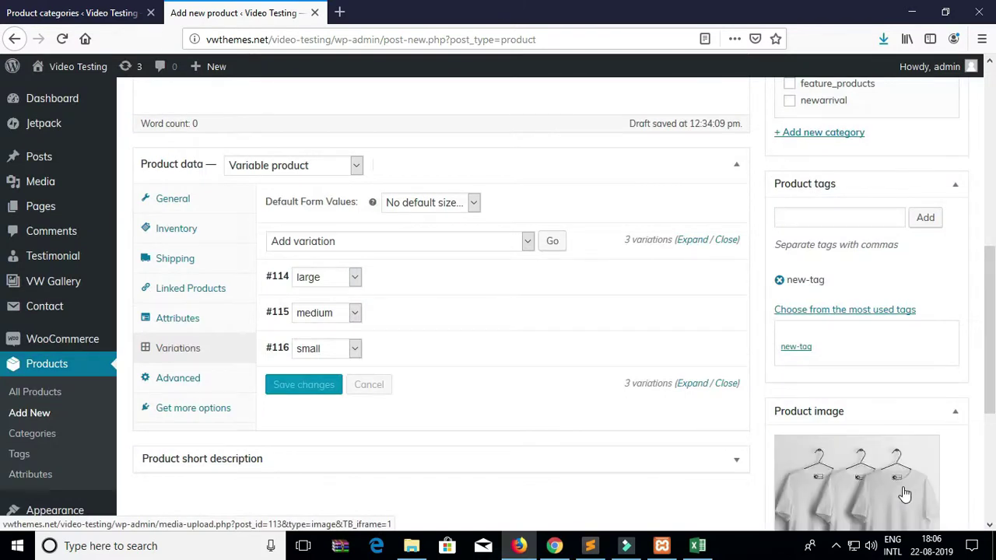
Publish the variable product Product-new.
scroll(904, 486, down, 2)
scroll(894, 473, up, 5)
scroll(879, 452, up, 4)
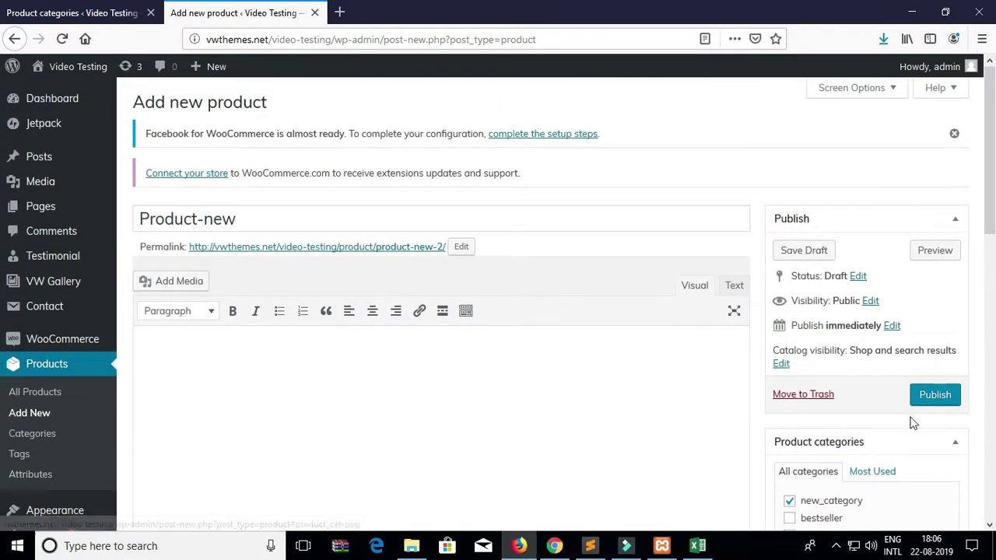
click(934, 395)
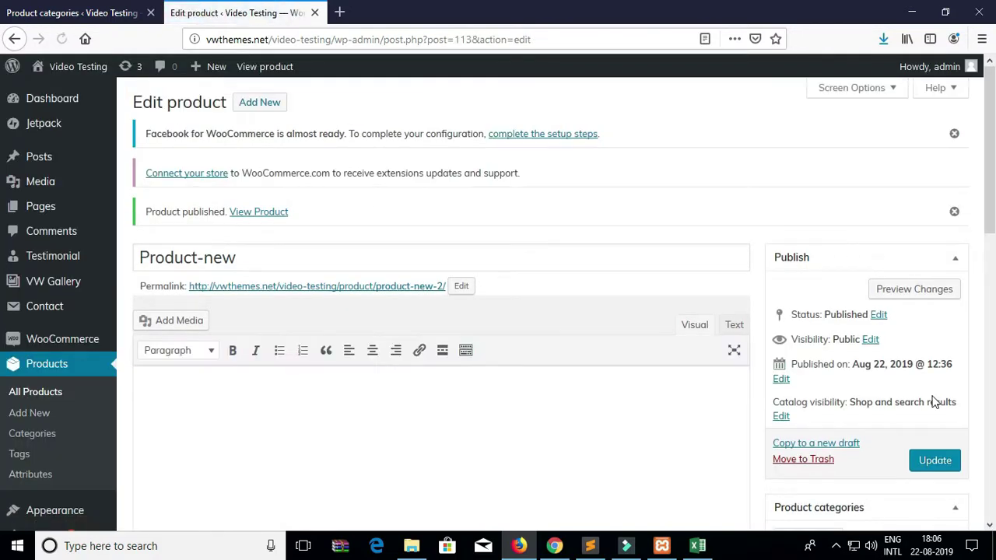
Open the published Product-new page on the storefront in a new browser tab and switch to it.
right_click(273, 220)
click(315, 227)
click(391, 14)
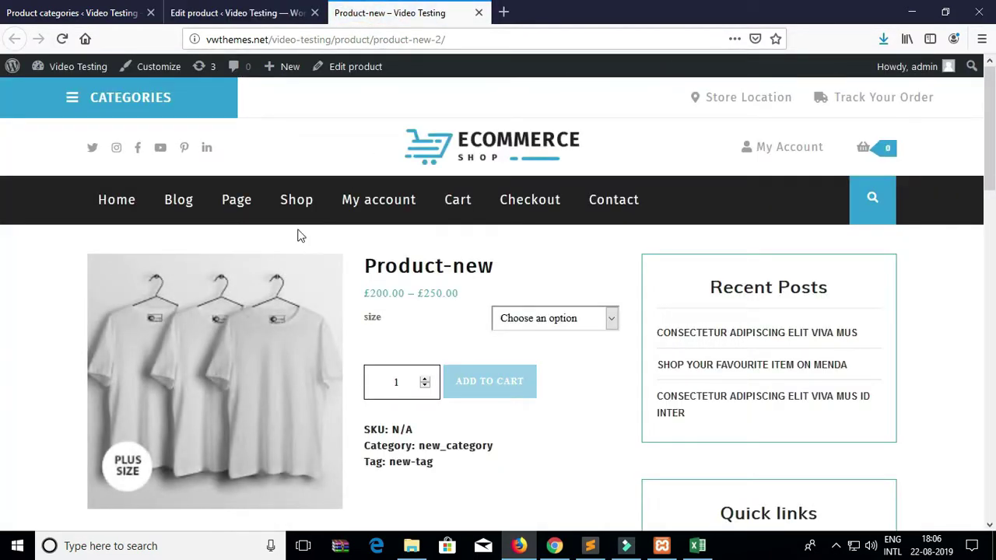
Select the large, medium and small size options in turn to check each variation's image and price.
scroll(396, 276, down, 3)
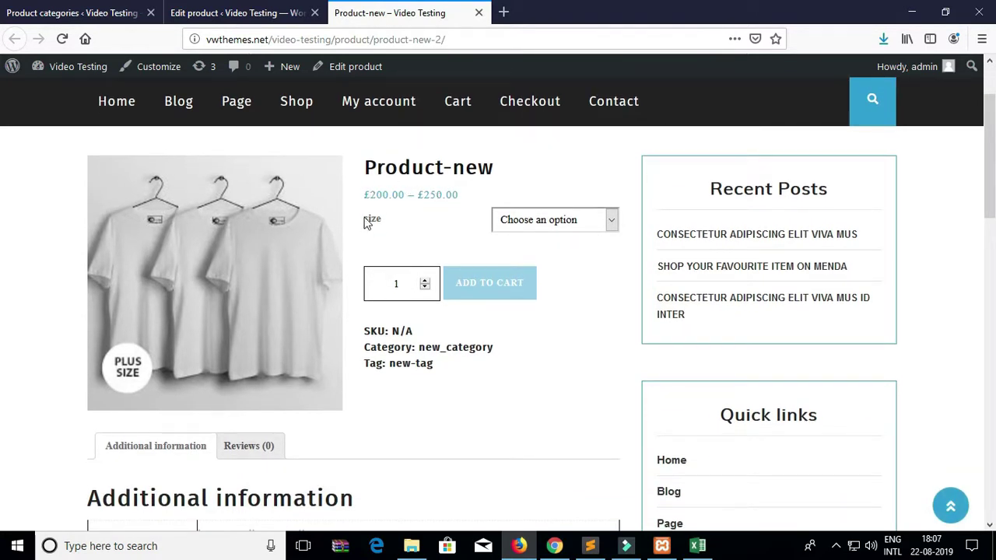
click(612, 221)
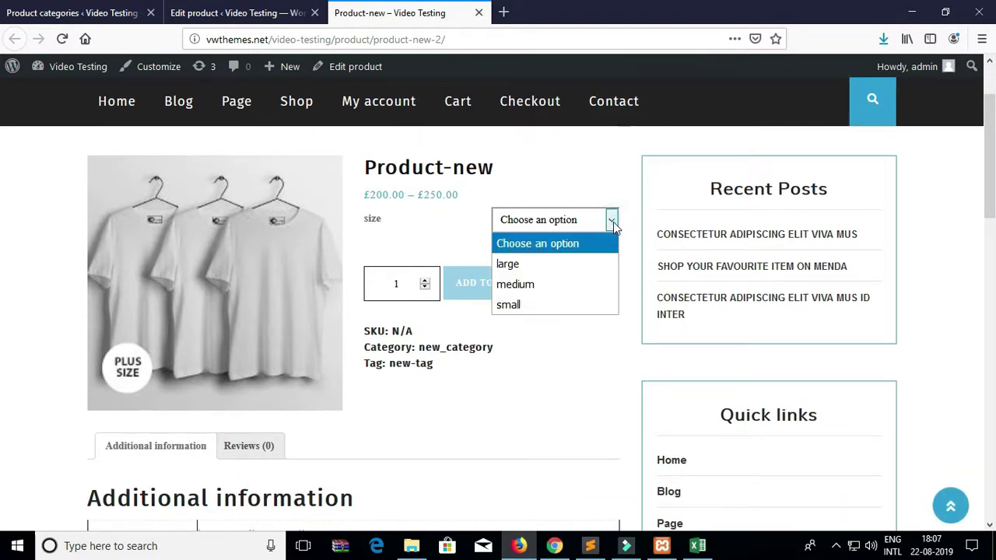
click(517, 265)
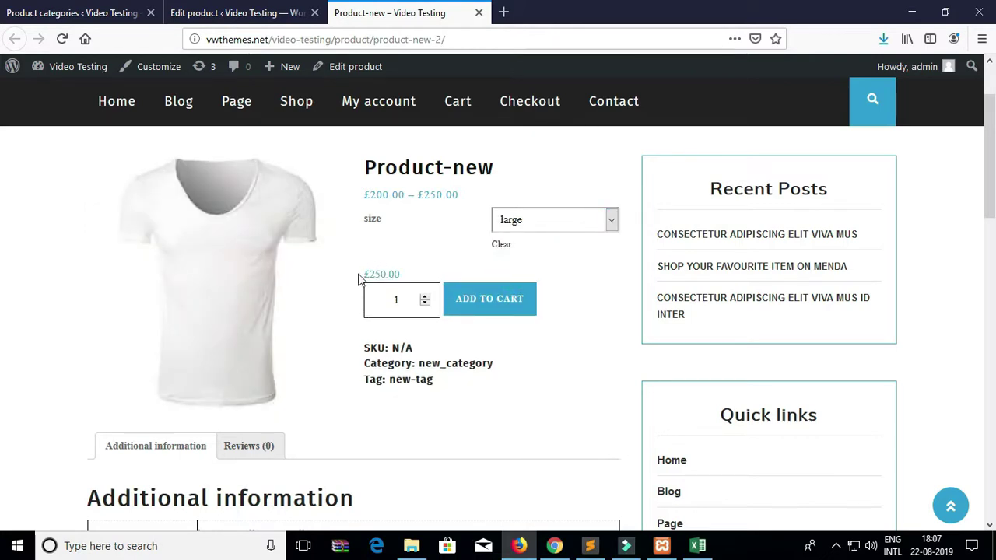
click(607, 221)
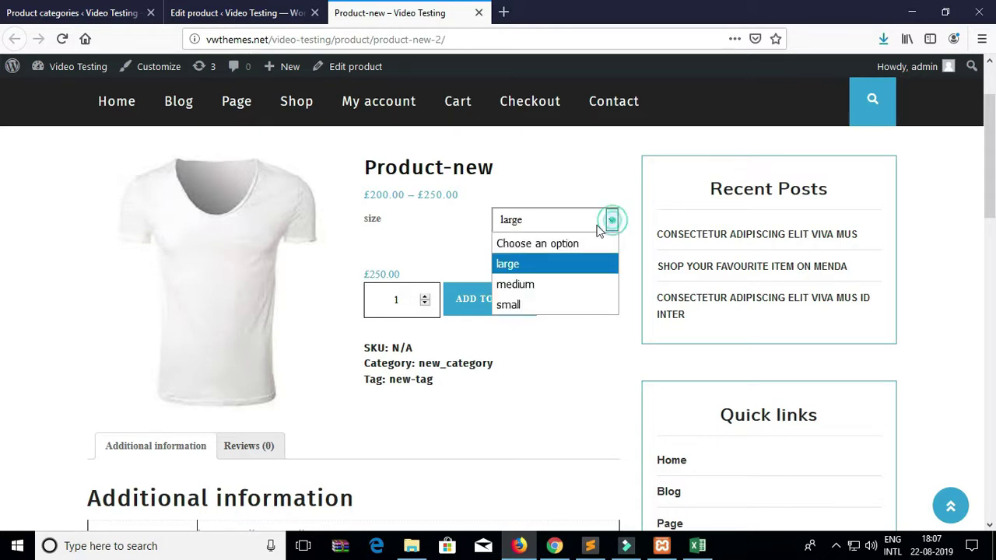
click(518, 282)
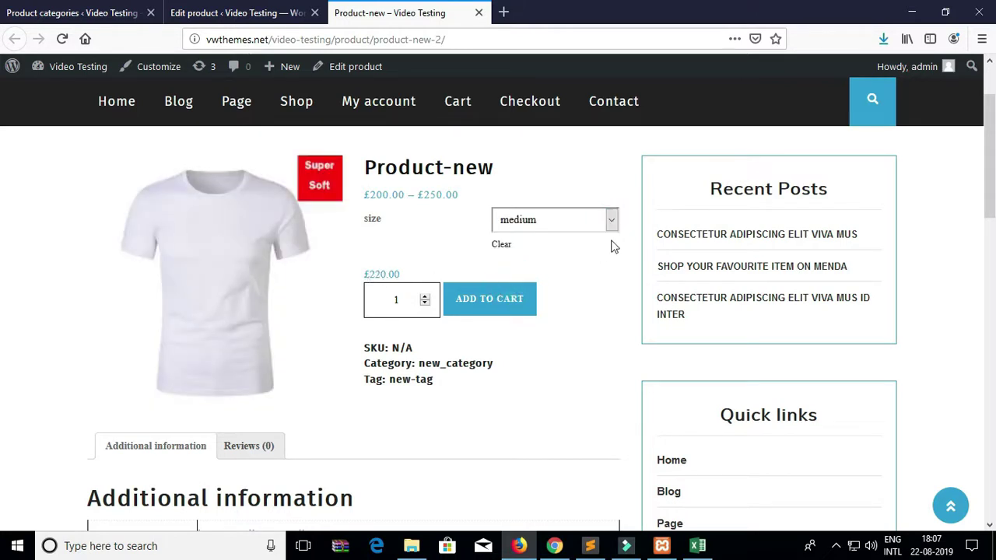
click(611, 220)
click(538, 305)
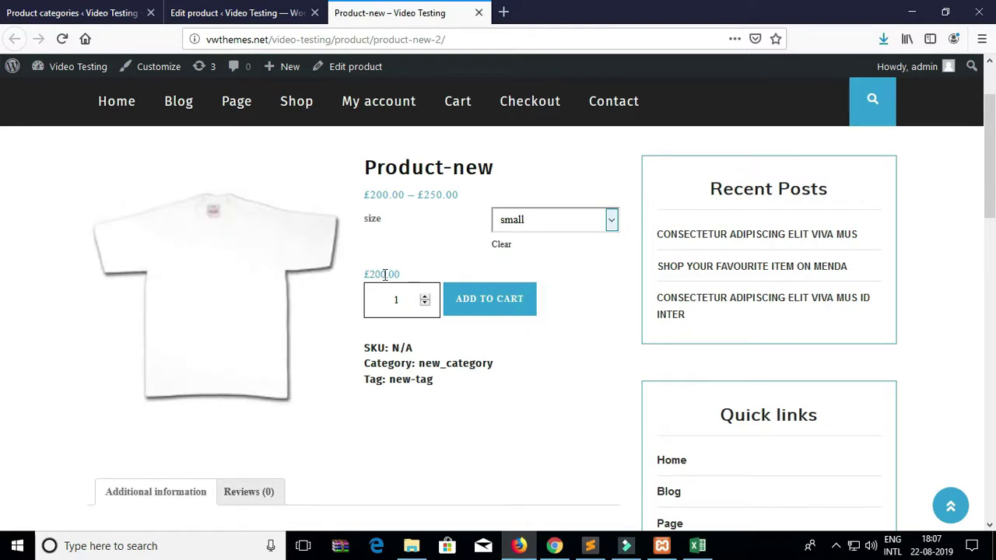
Look over the rest of the product page and go to the store's Home page.
scroll(537, 253, down, 2)
scroll(531, 258, up, 4)
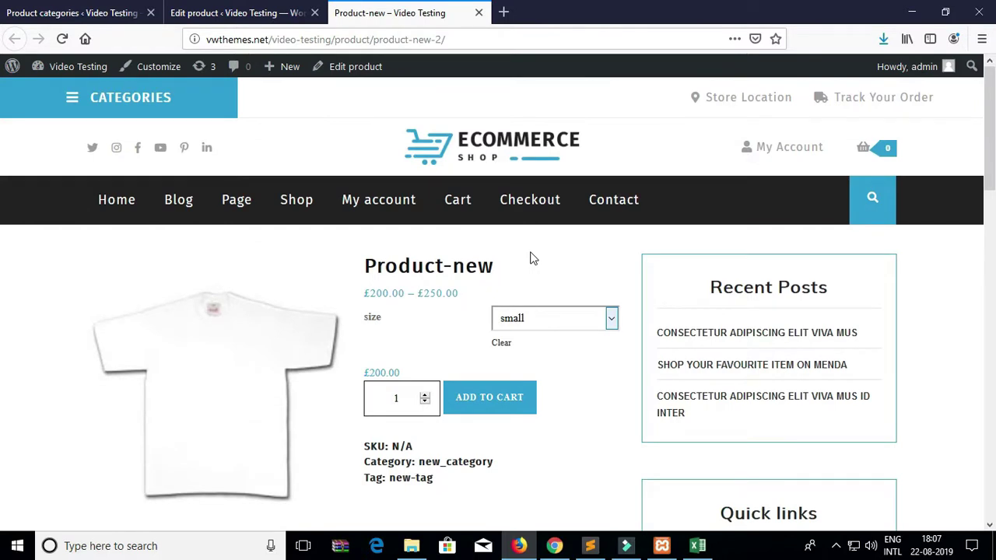
click(116, 200)
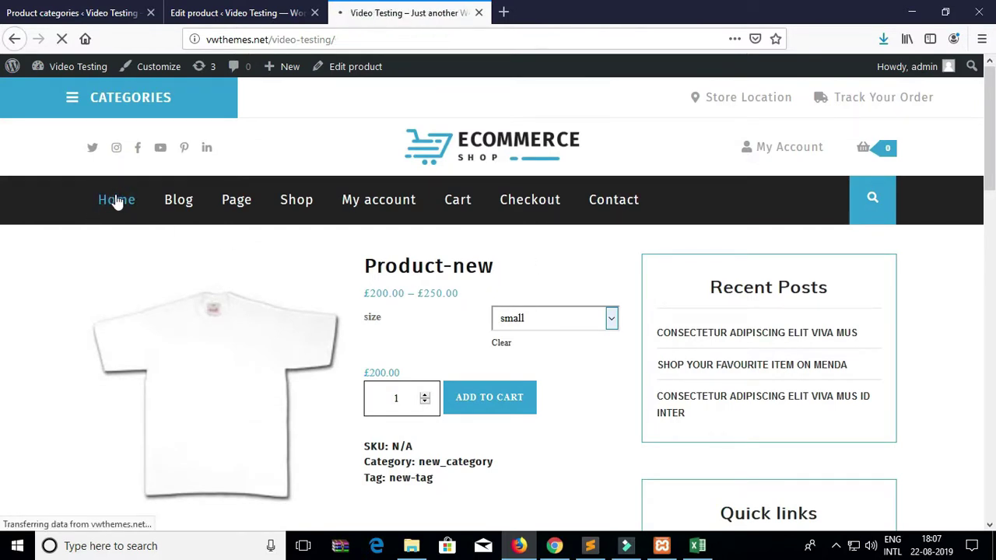